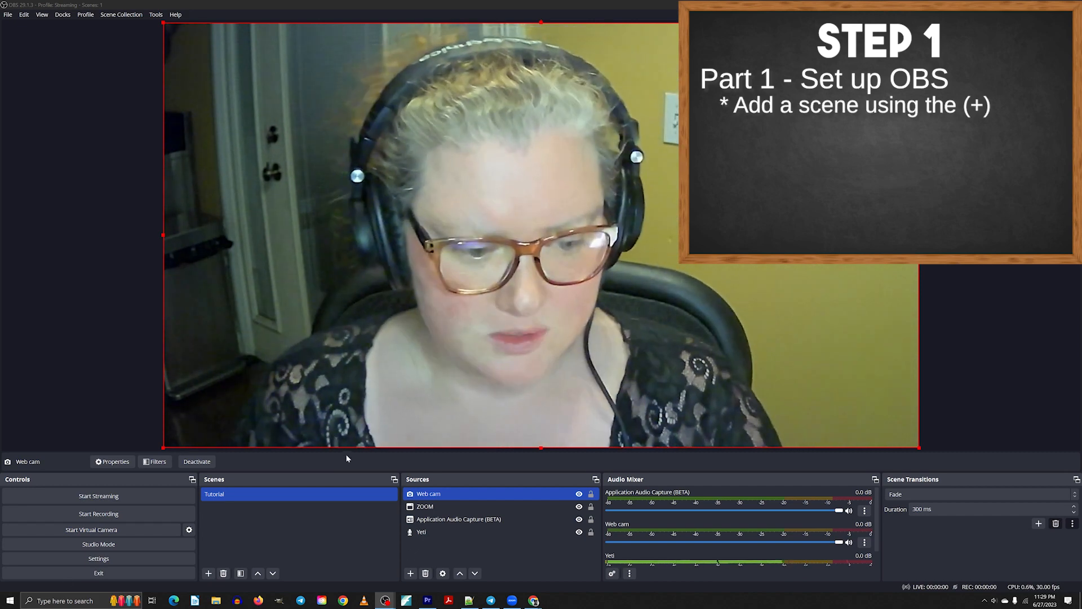
# Open the Tutorial scene's options menu and close it again.
pyautogui.click(213, 497)
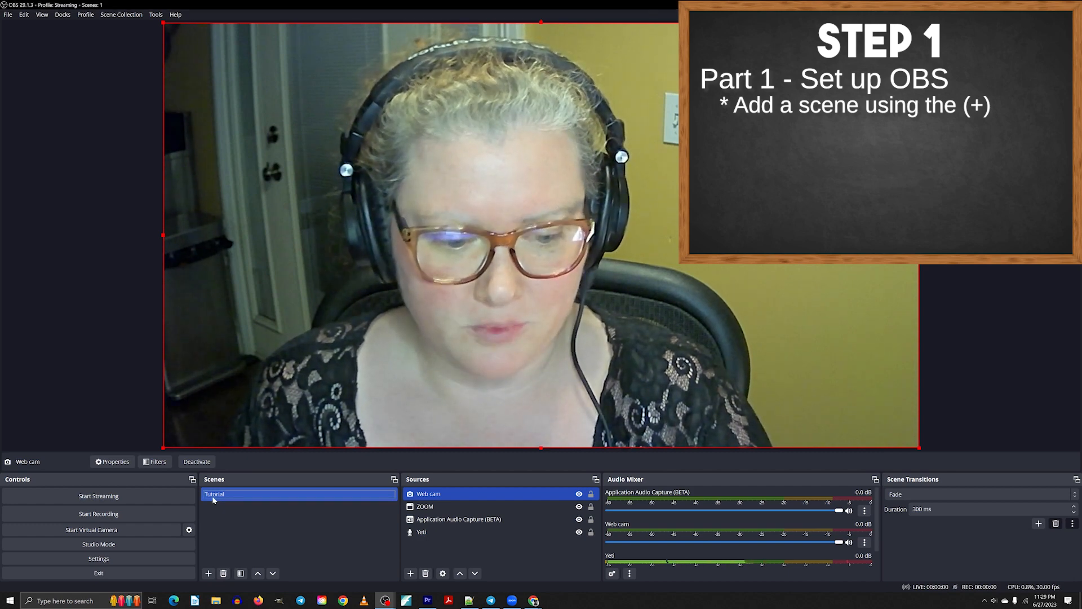
pyautogui.rightClick(213, 500)
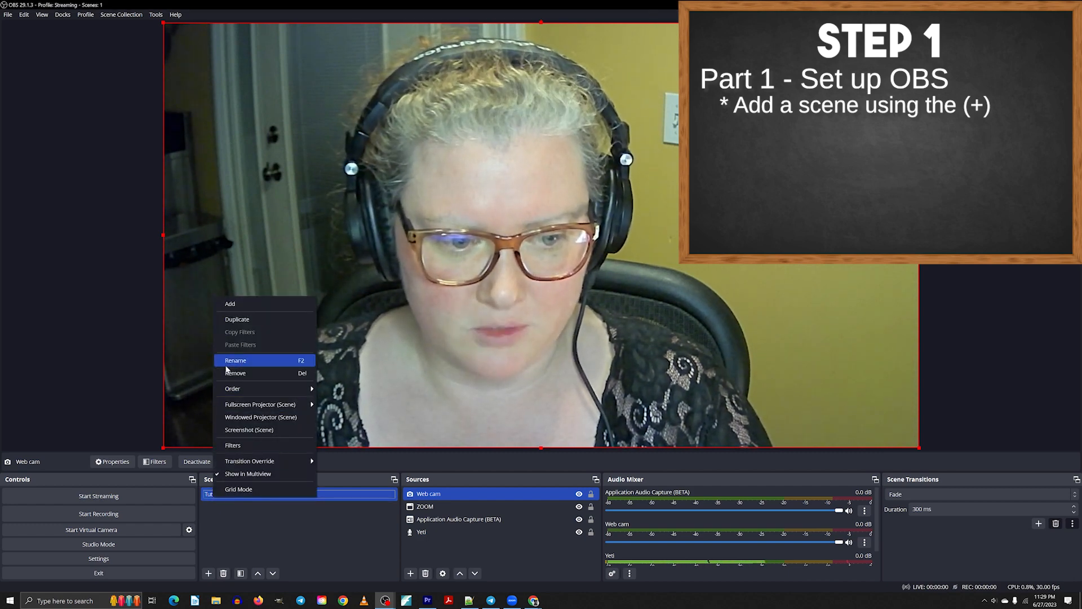
pyautogui.click(493, 496)
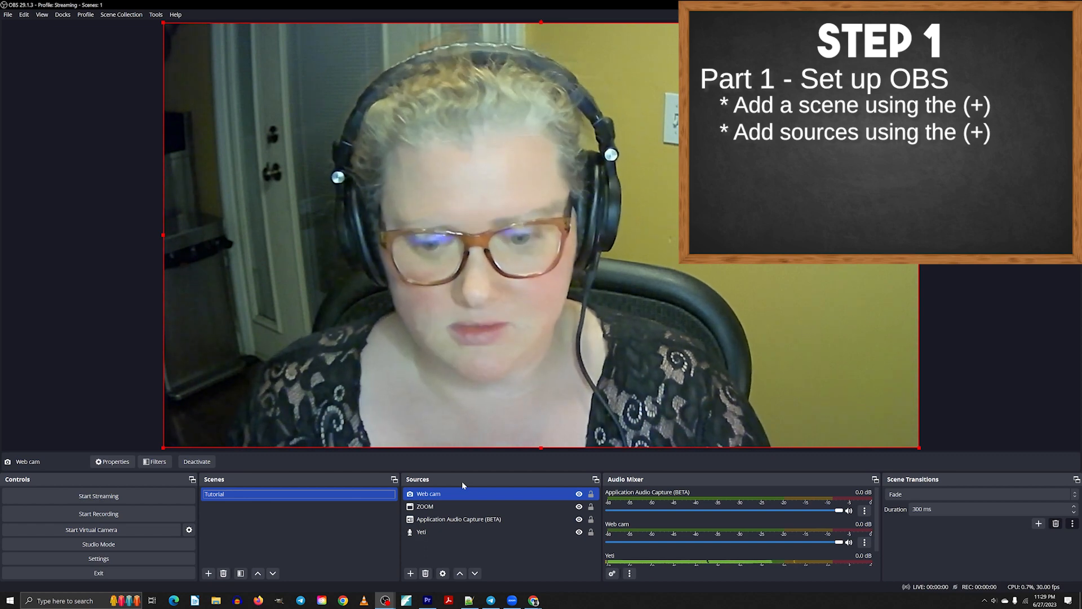
# Browse the list of source types that can be added to the scene without adding one.
pyautogui.click(446, 507)
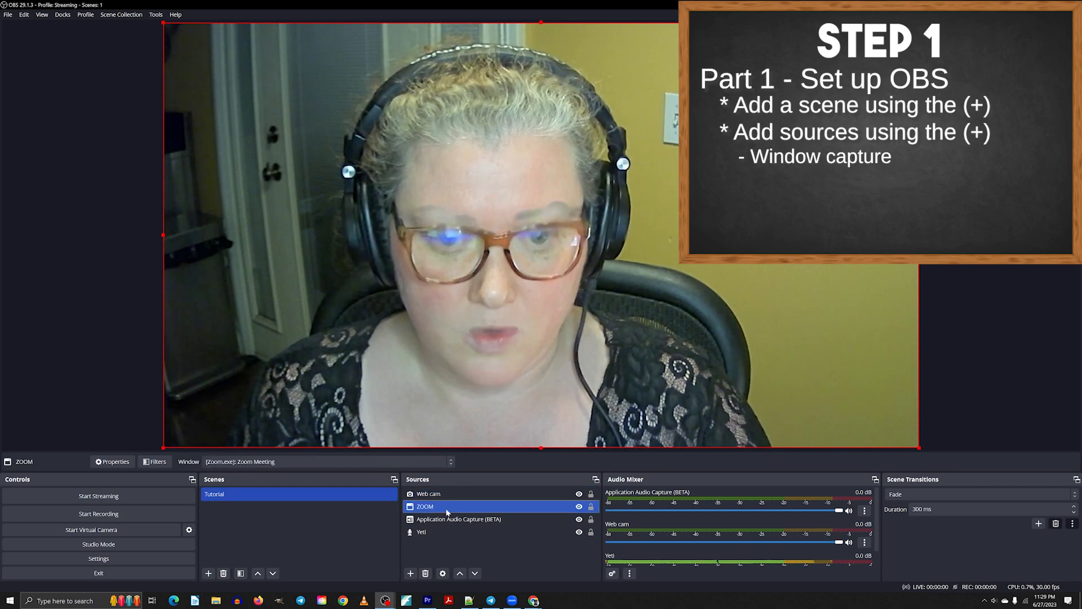
pyautogui.click(411, 573)
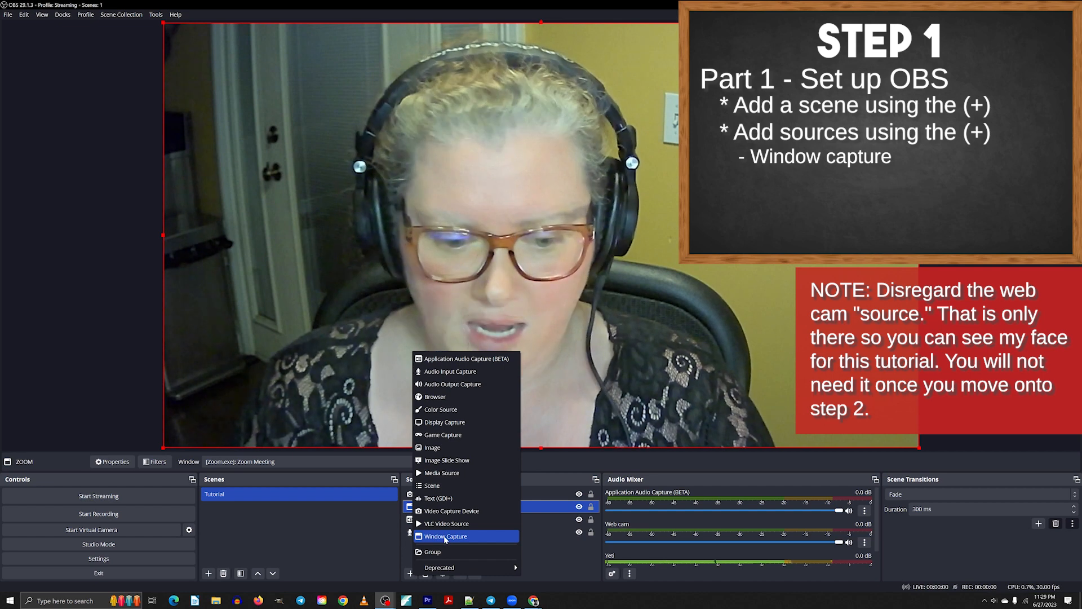
pyautogui.click(450, 523)
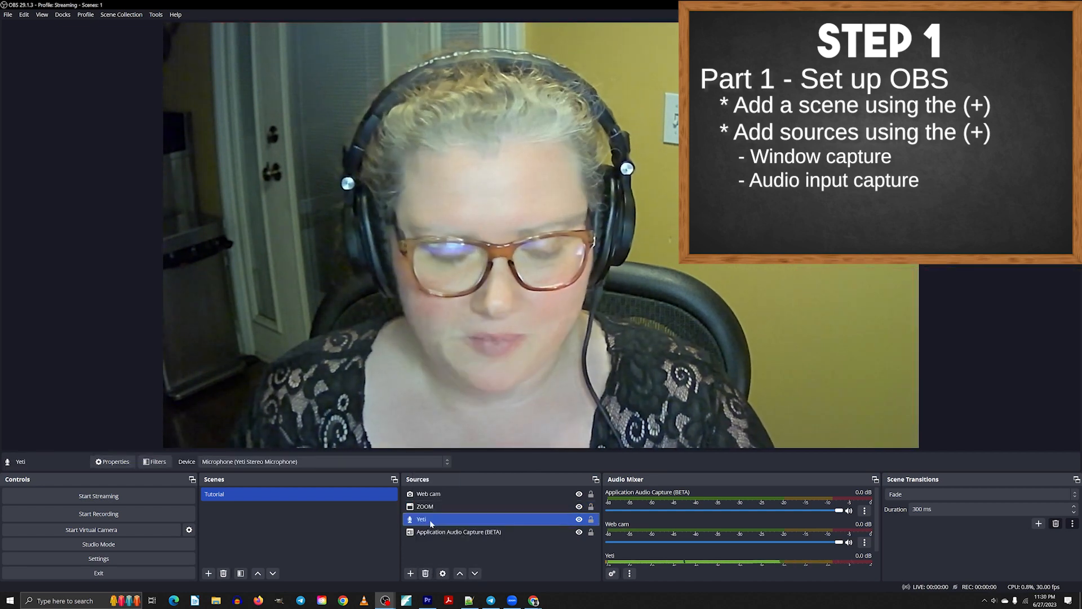
pyautogui.click(410, 573)
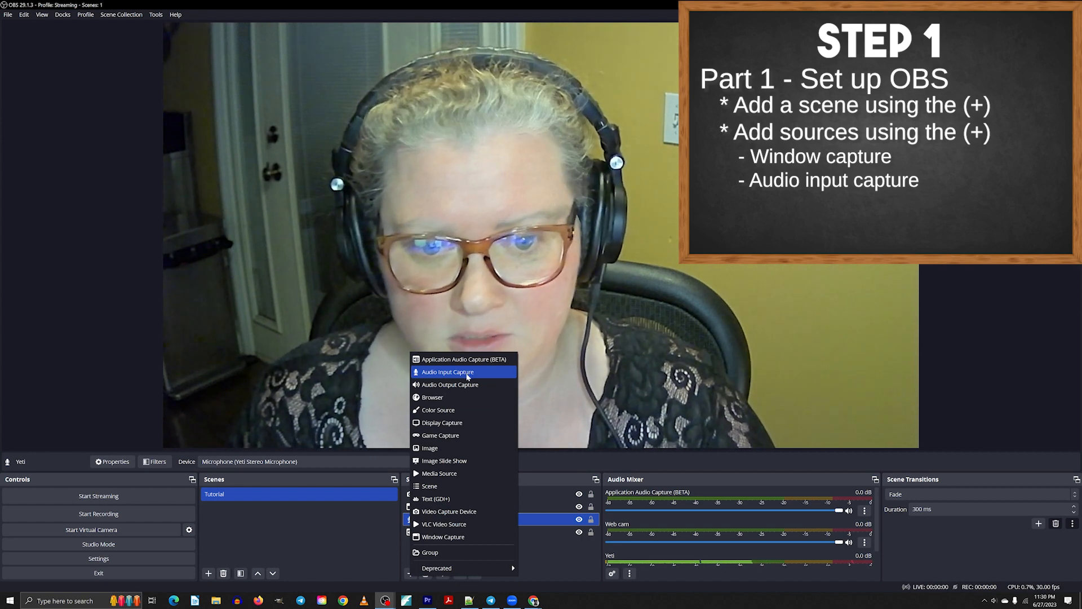
pyautogui.click(530, 354)
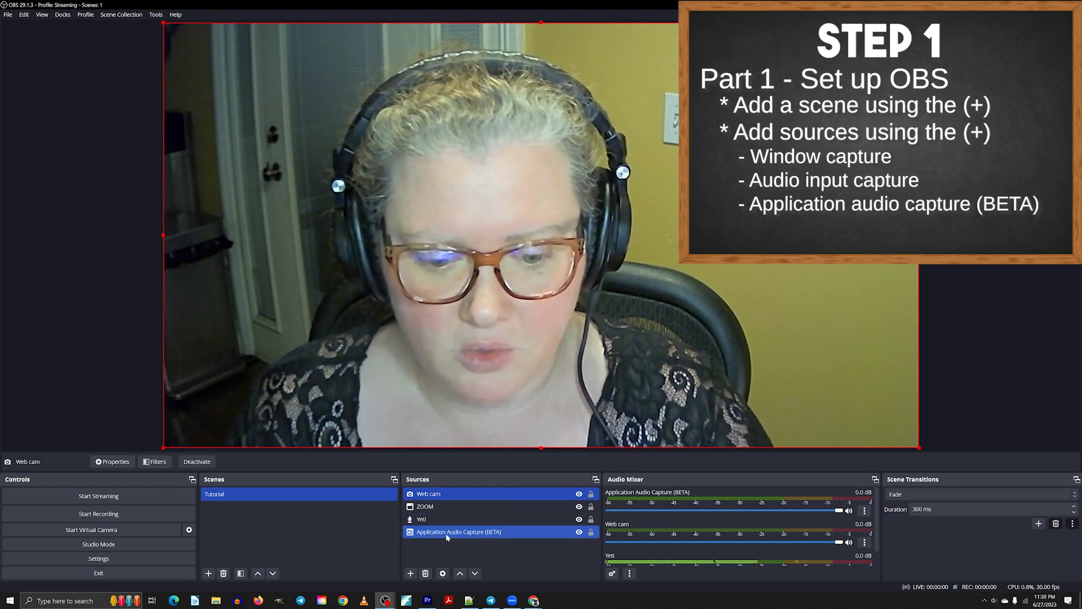
# Select the Application Audio Capture (BETA) source in the sources list.
pyautogui.rightClick(440, 539)
pyautogui.press('Escape')
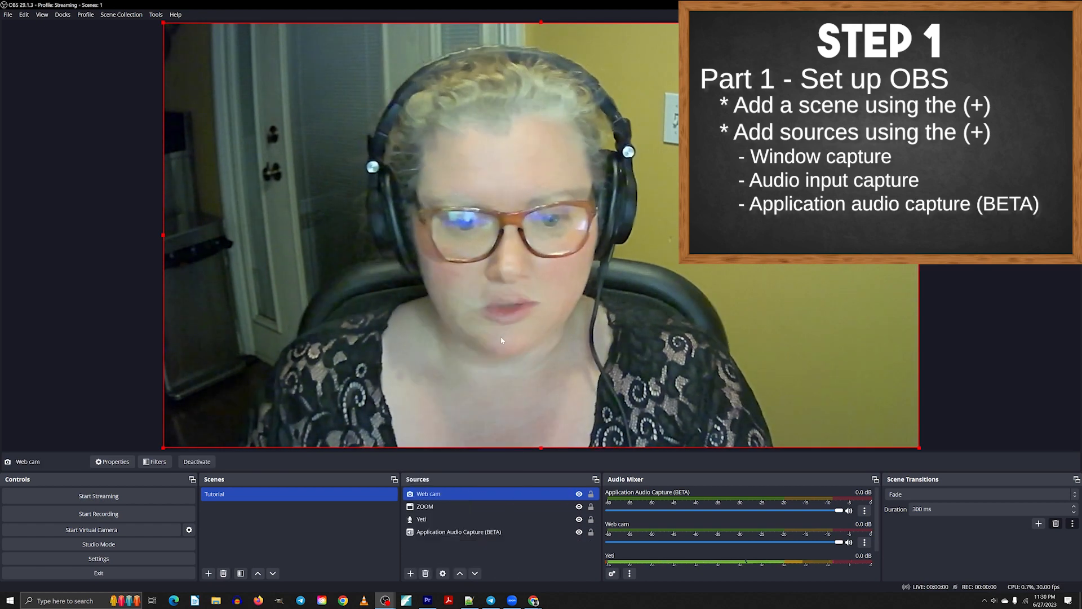
pyautogui.click(485, 532)
pyautogui.click(485, 532)
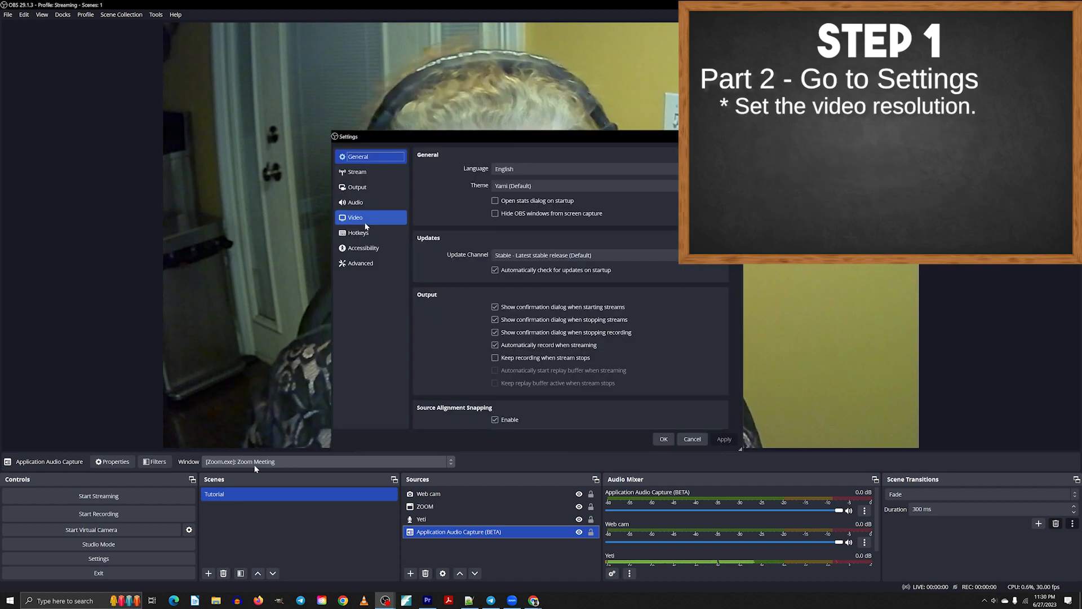
# In the Video settings, set both the base canvas and output scaled resolutions to 1280x720.
pyautogui.click(365, 223)
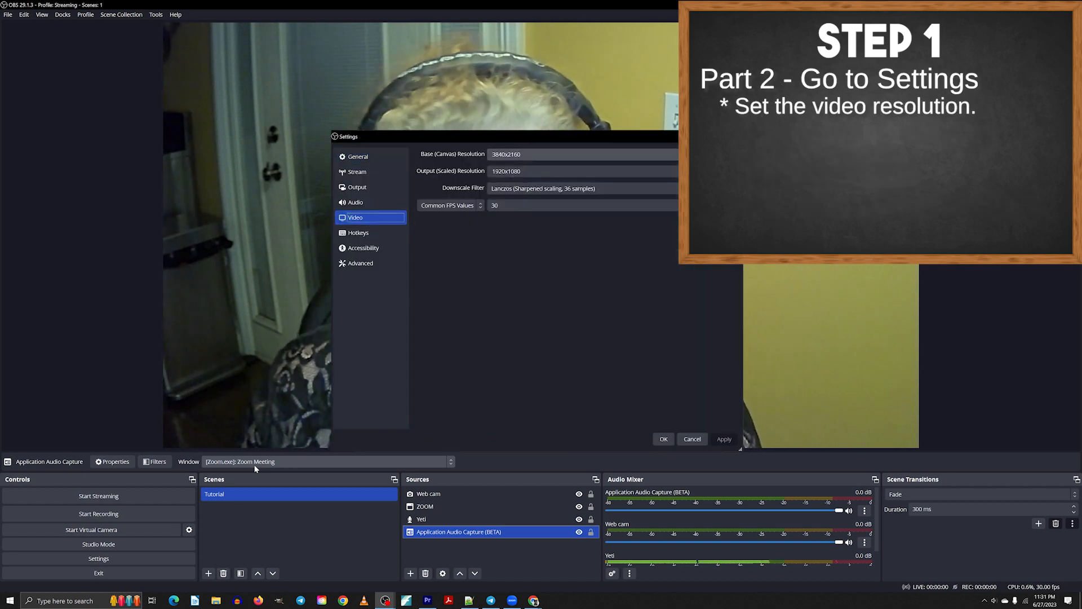
pyautogui.click(674, 155)
pyautogui.click(524, 189)
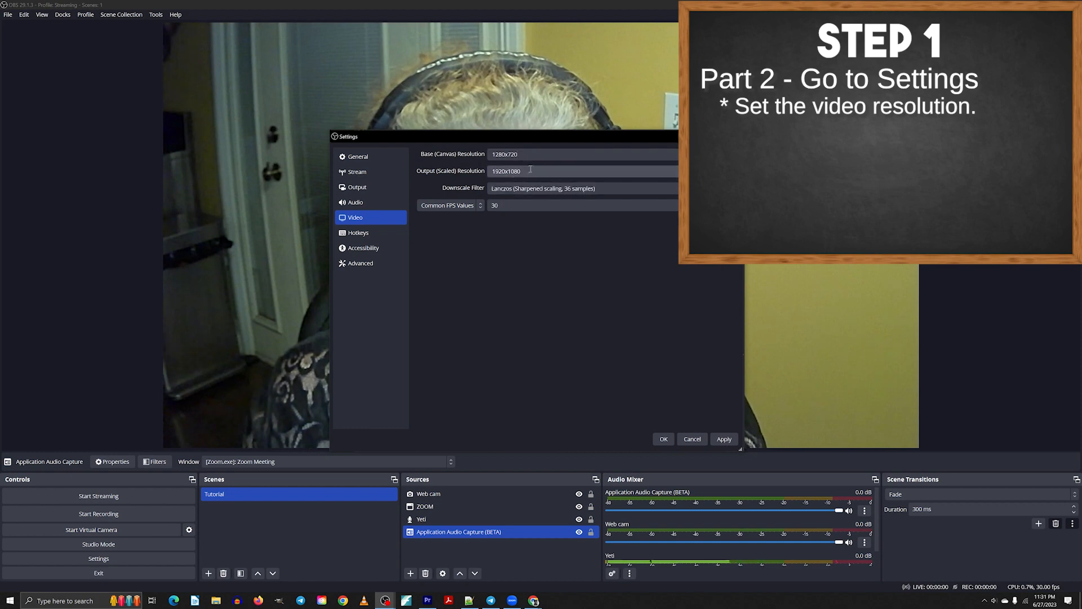
pyautogui.click(674, 172)
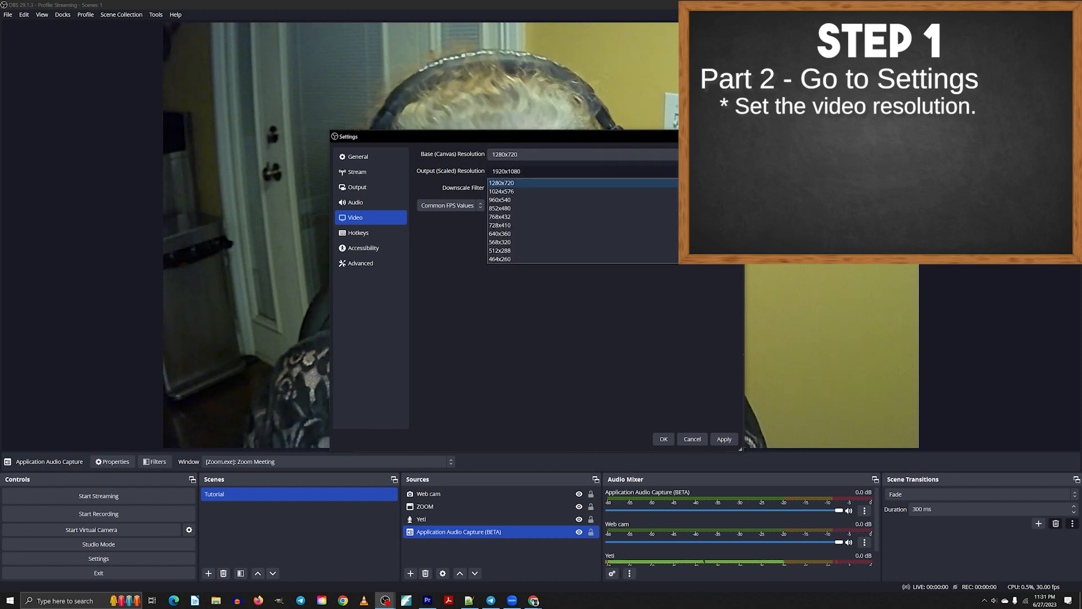
pyautogui.click(551, 183)
# Open the Output settings and apply the changed settings.
pyautogui.click(364, 188)
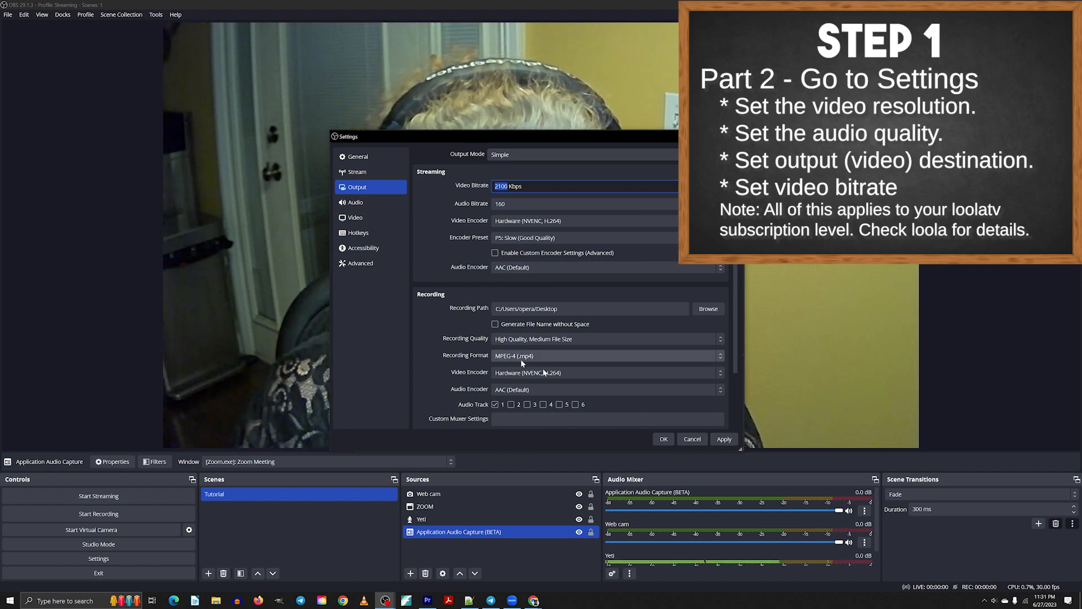
pyautogui.click(725, 440)
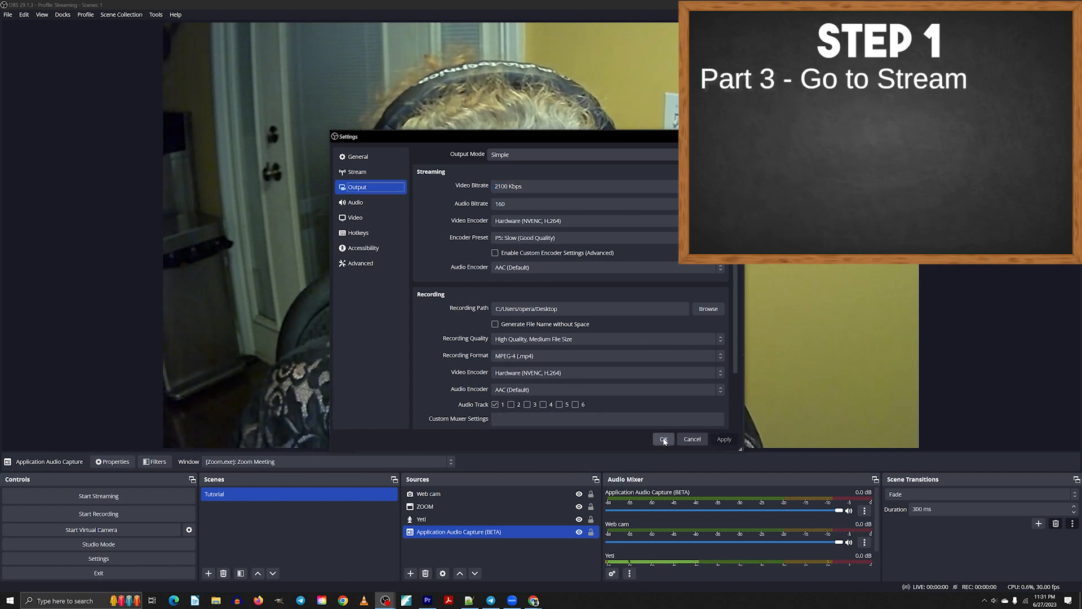
# In the Stream settings, keep service Loola.tv and choose the US East: Virginia server.
pyautogui.click(365, 172)
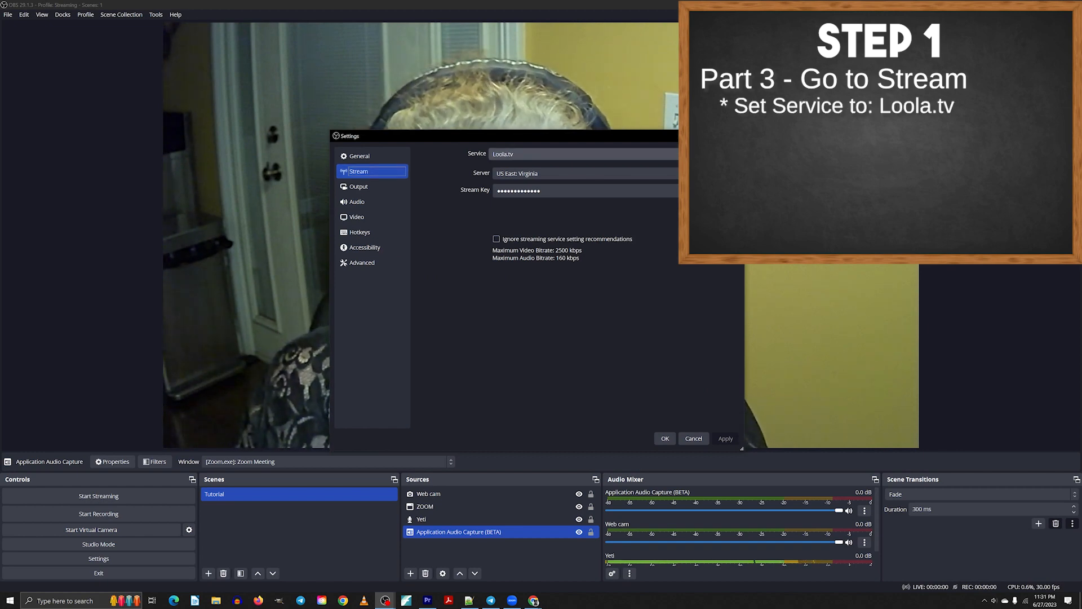
pyautogui.click(730, 154)
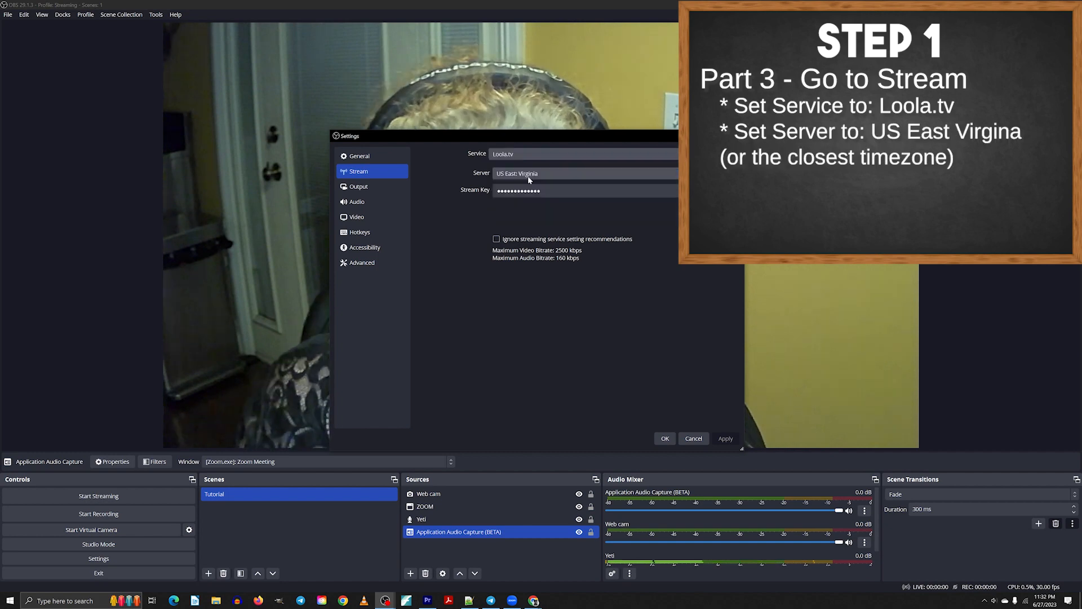
pyautogui.click(529, 175)
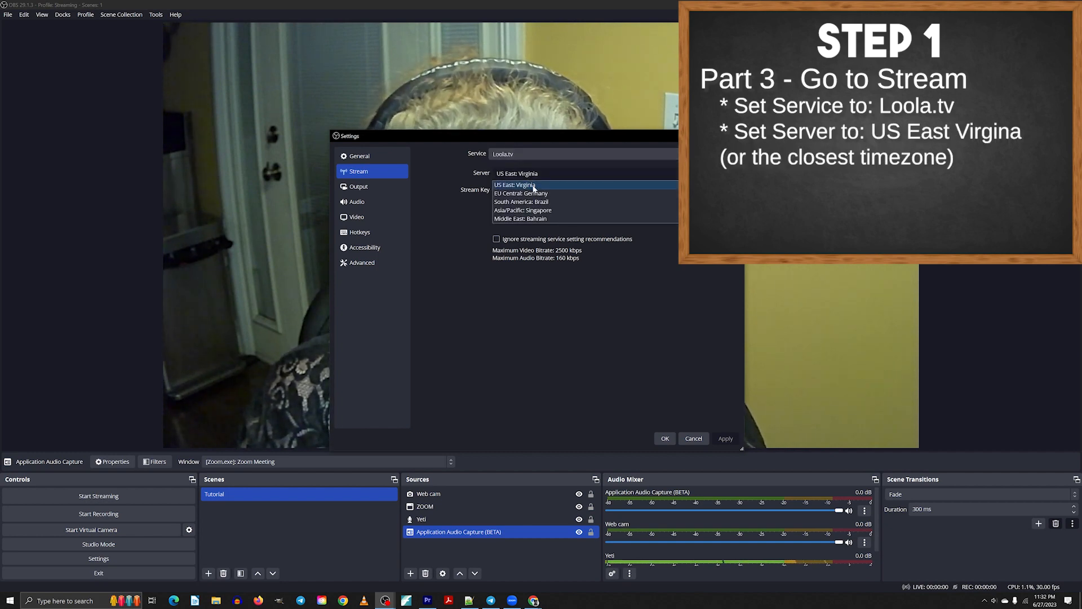
pyautogui.click(534, 185)
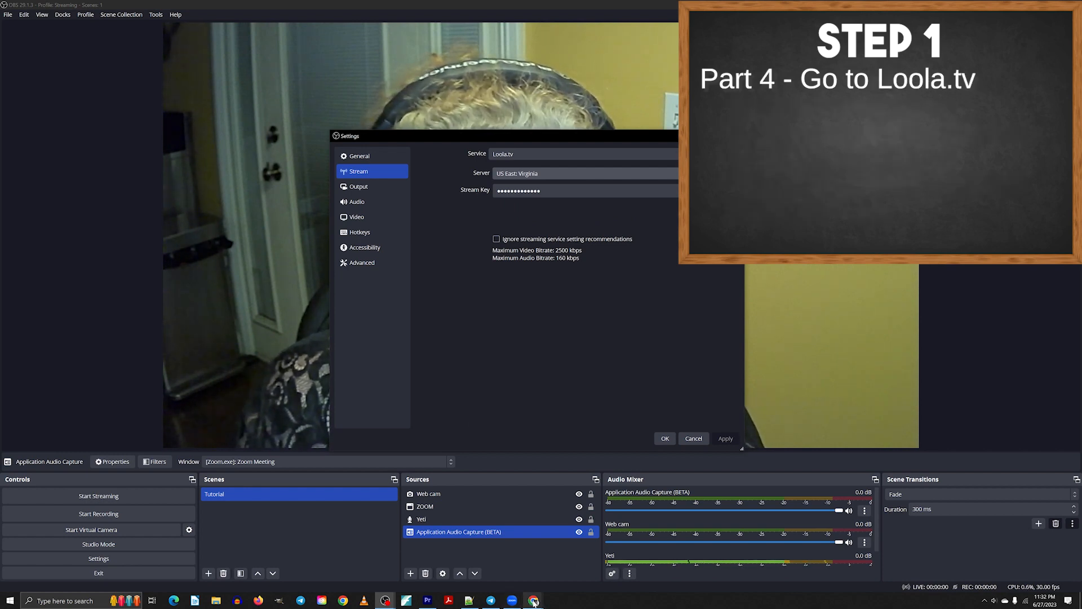
# Bring up the Loola.tv RTMP page in the browser and move and resize its window.
pyautogui.click(534, 600)
pyautogui.click(543, 573)
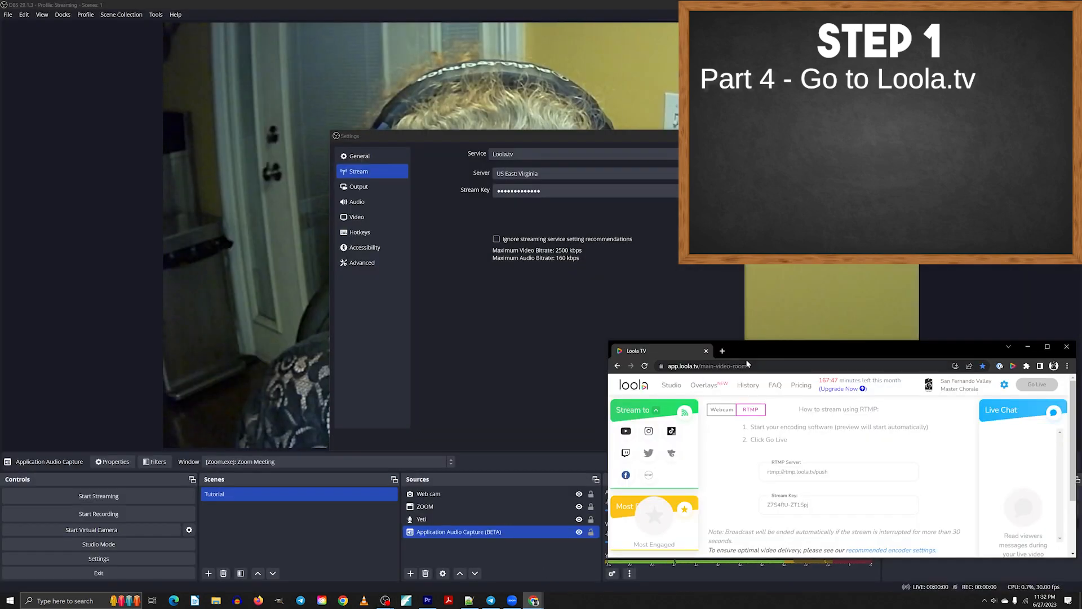
pyautogui.moveTo(759, 351); pyautogui.dragTo(442, 162)
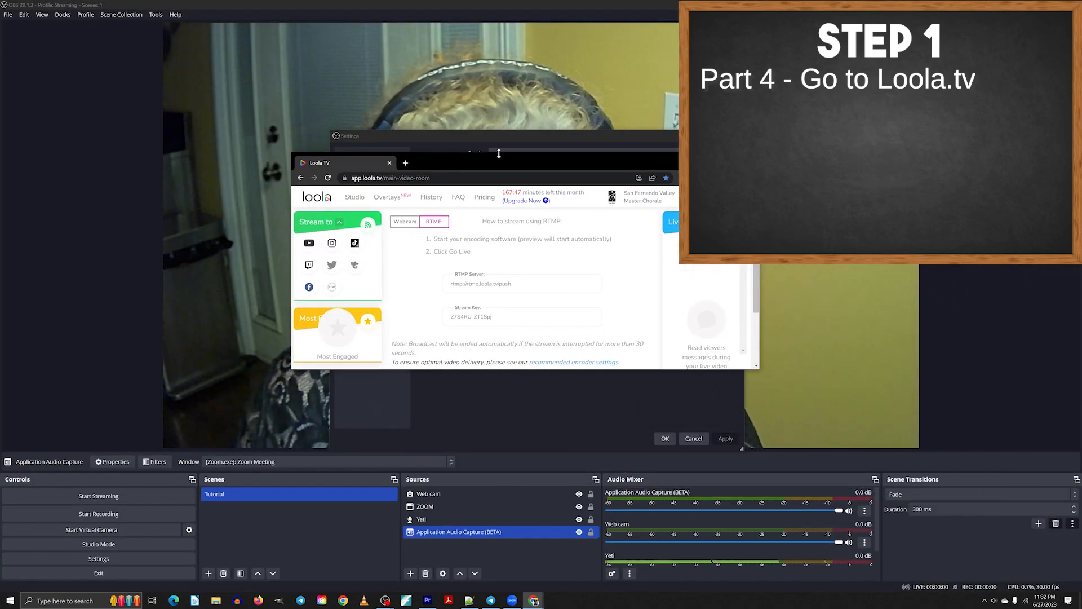
pyautogui.moveTo(518, 370); pyautogui.dragTo(517, 526)
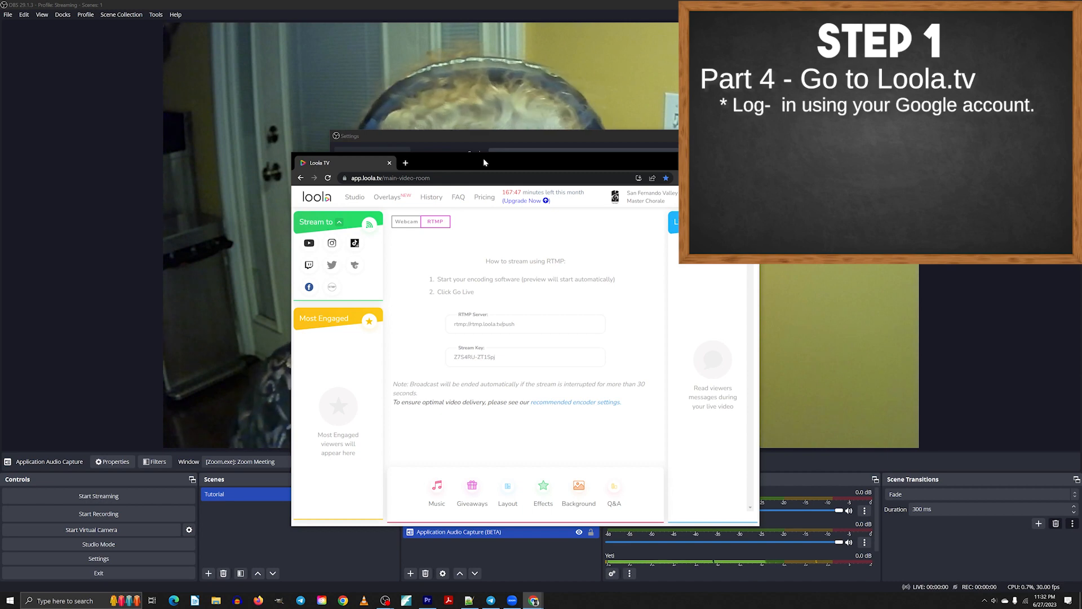
pyautogui.moveTo(483, 158); pyautogui.dragTo(493, 117)
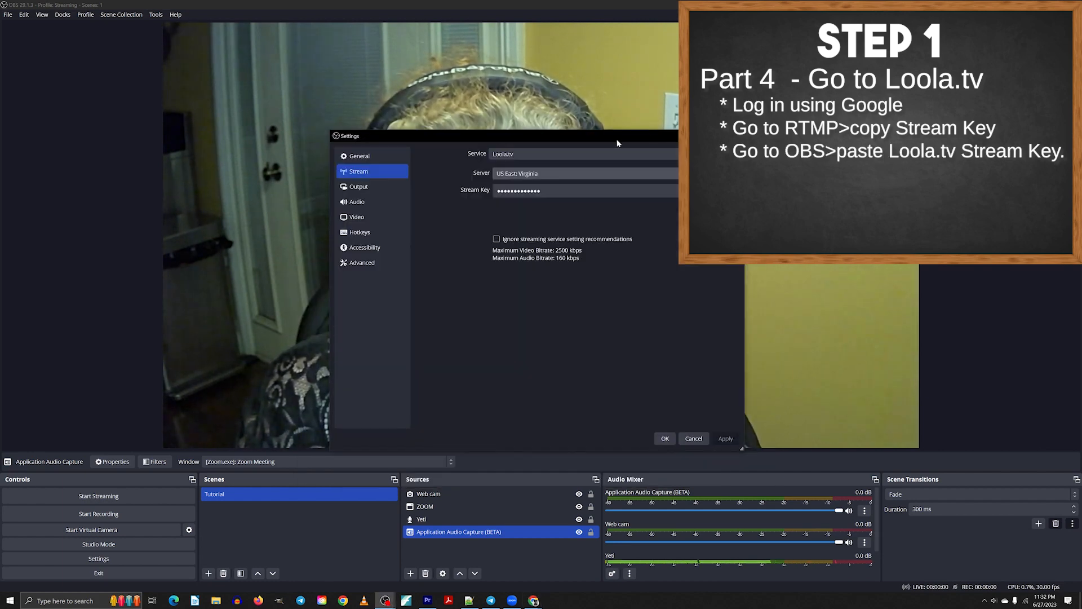
# Reveal the Stream Key field and select its contents to enter the Loola.tv stream key.
pyautogui.click(723, 191)
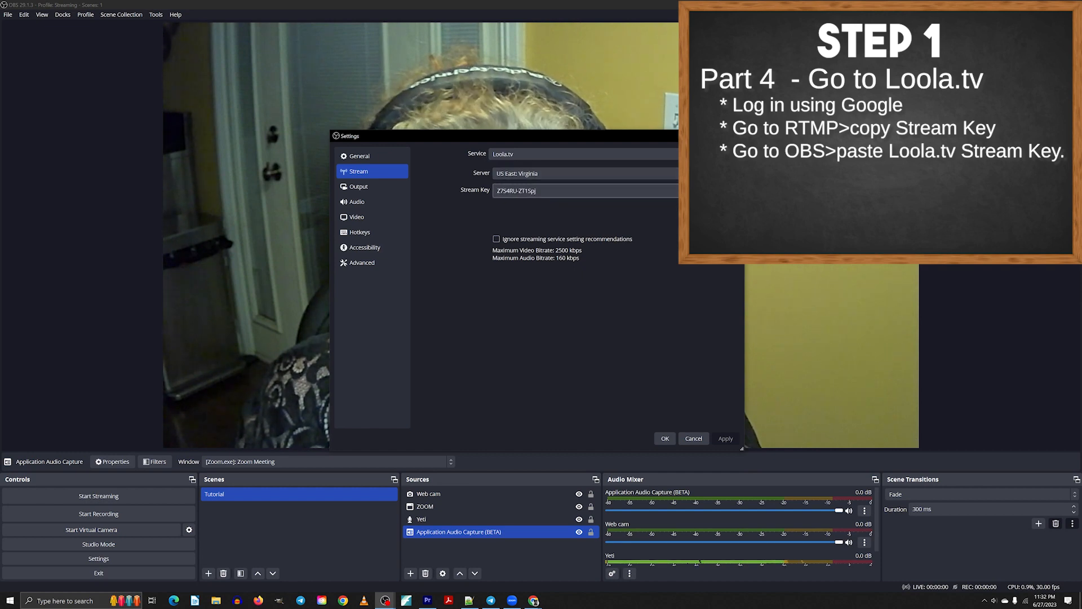
pyautogui.tripleClick(689, 190)
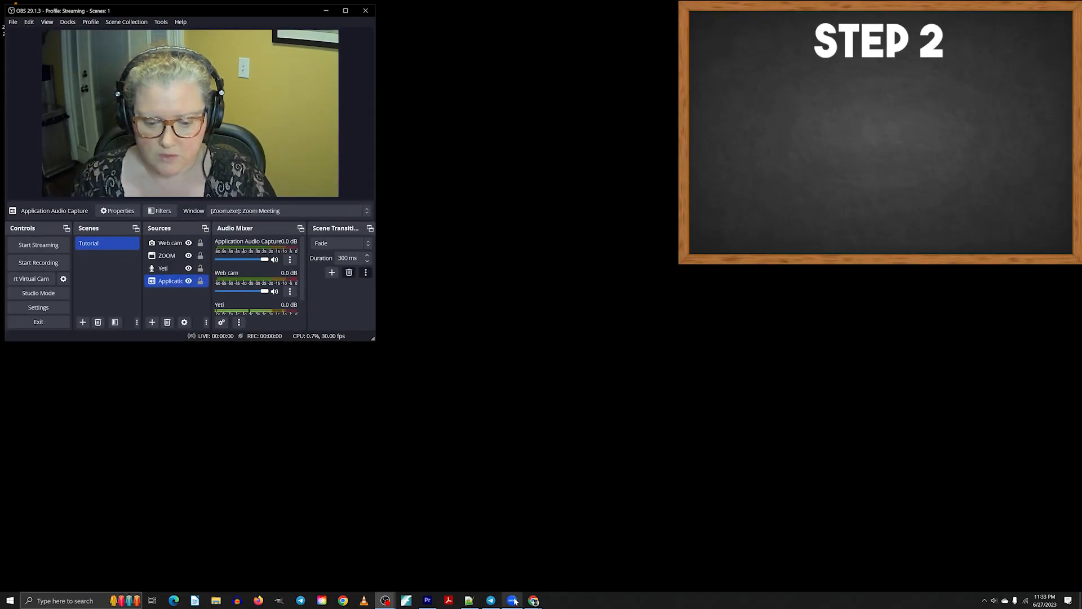
# Switch to the Zoom window and hide the Web cam source in OBS.
pyautogui.moveTo(515, 602)
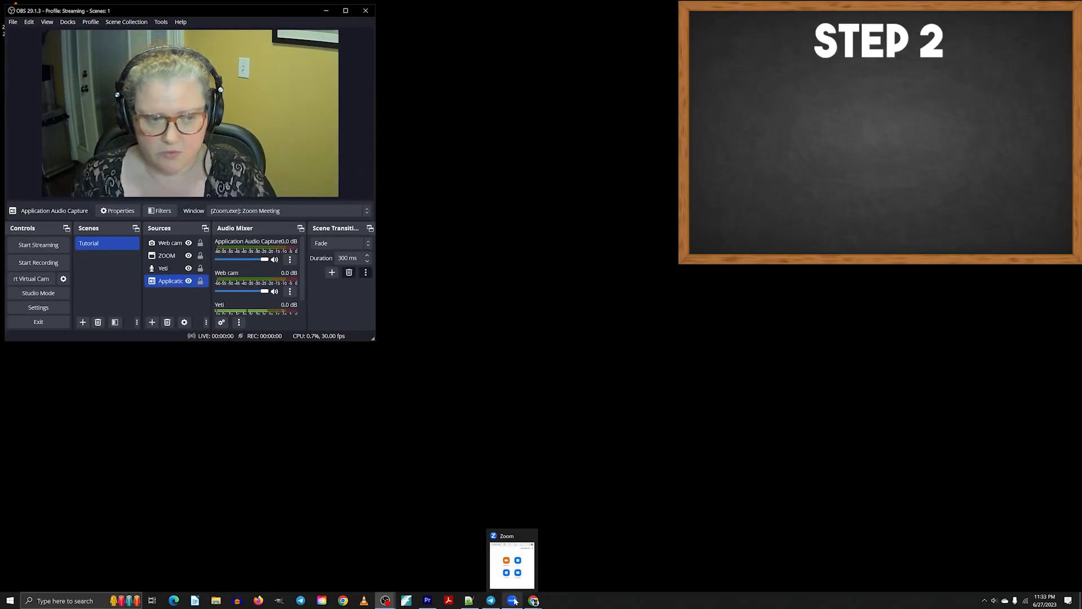
pyautogui.click(514, 603)
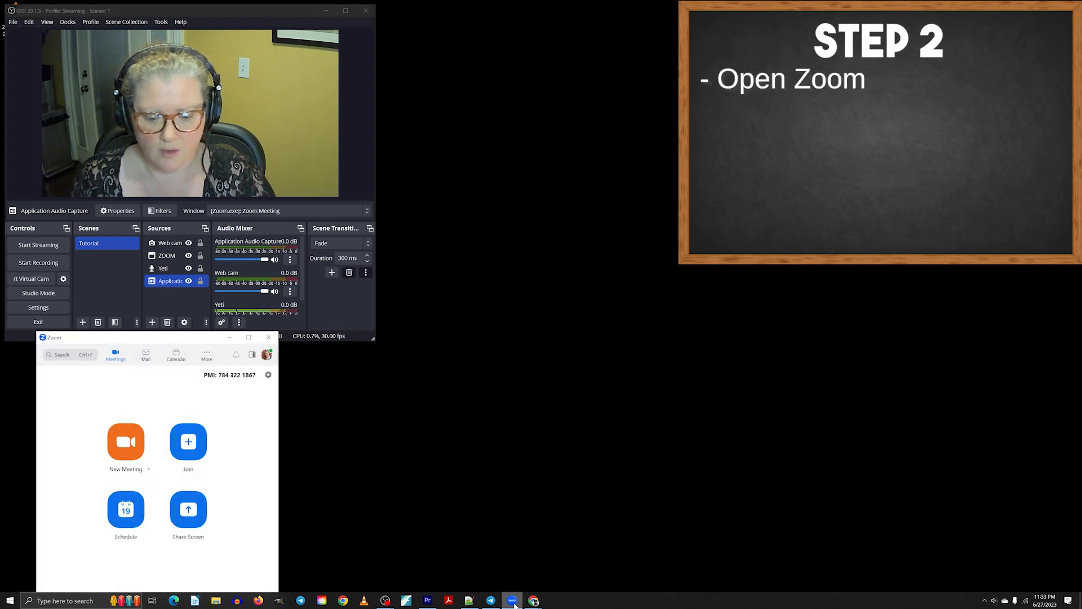
pyautogui.click(186, 244)
pyautogui.click(189, 244)
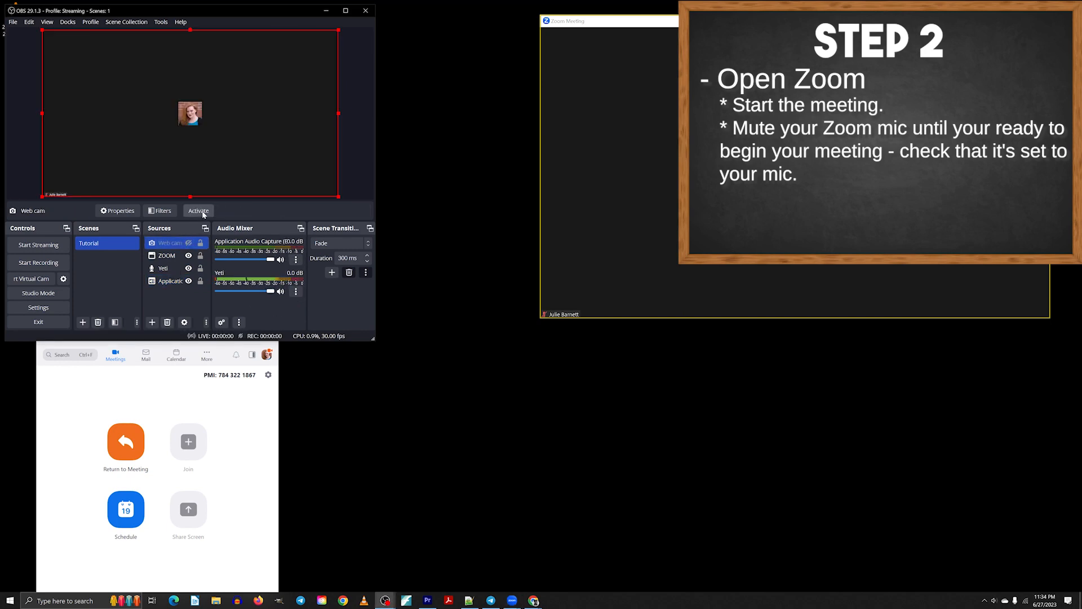
# Start the video in the Zoom meeting.
pyautogui.moveTo(599, 200)
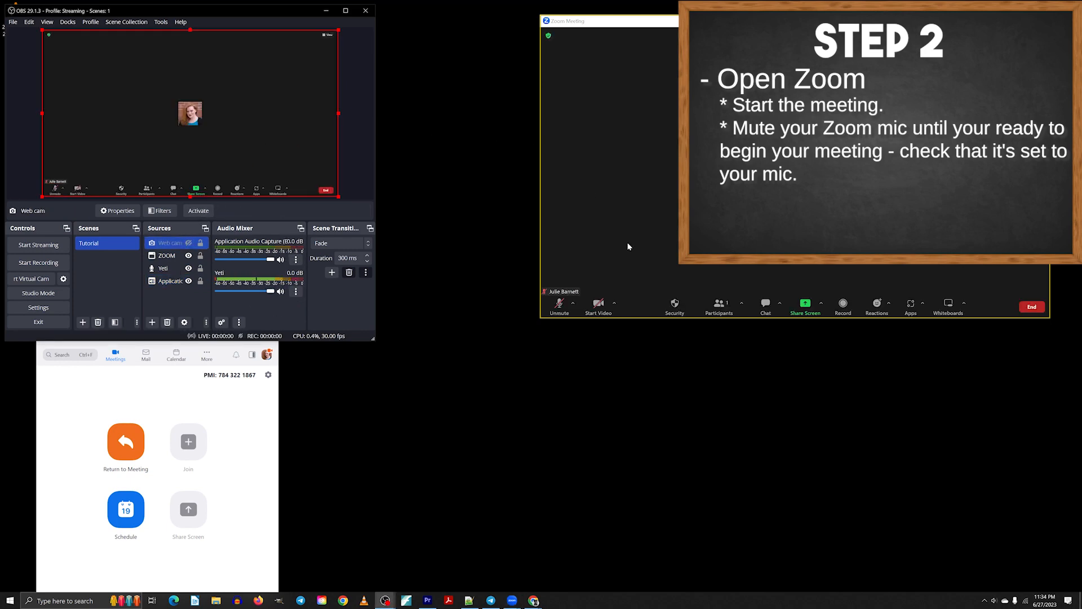
pyautogui.click(600, 309)
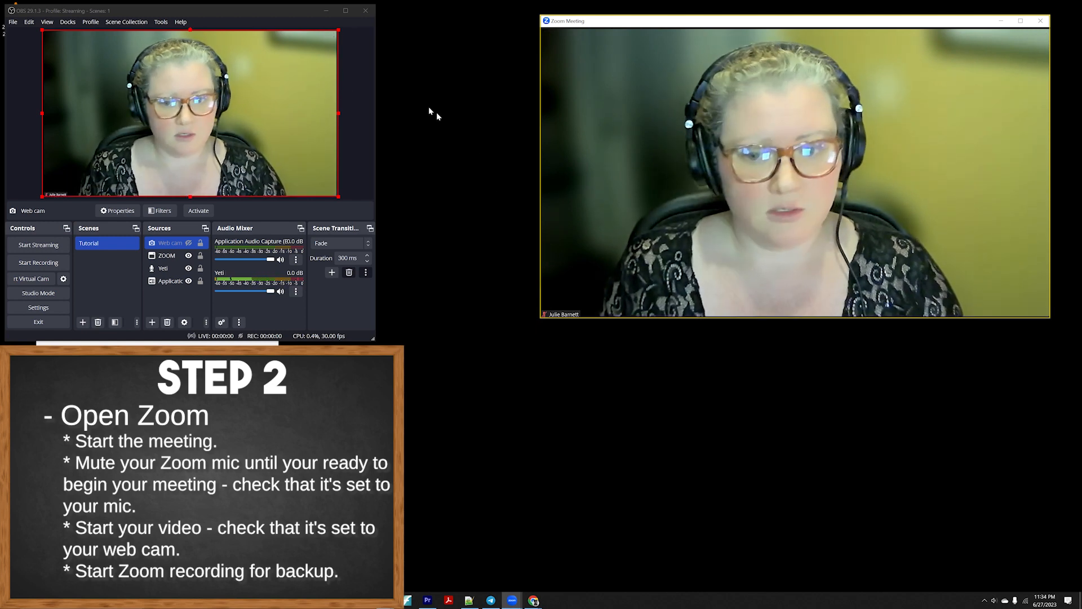
# Resize the ZOOM source slightly from its corner in the preview.
pyautogui.moveTo(630, 310)
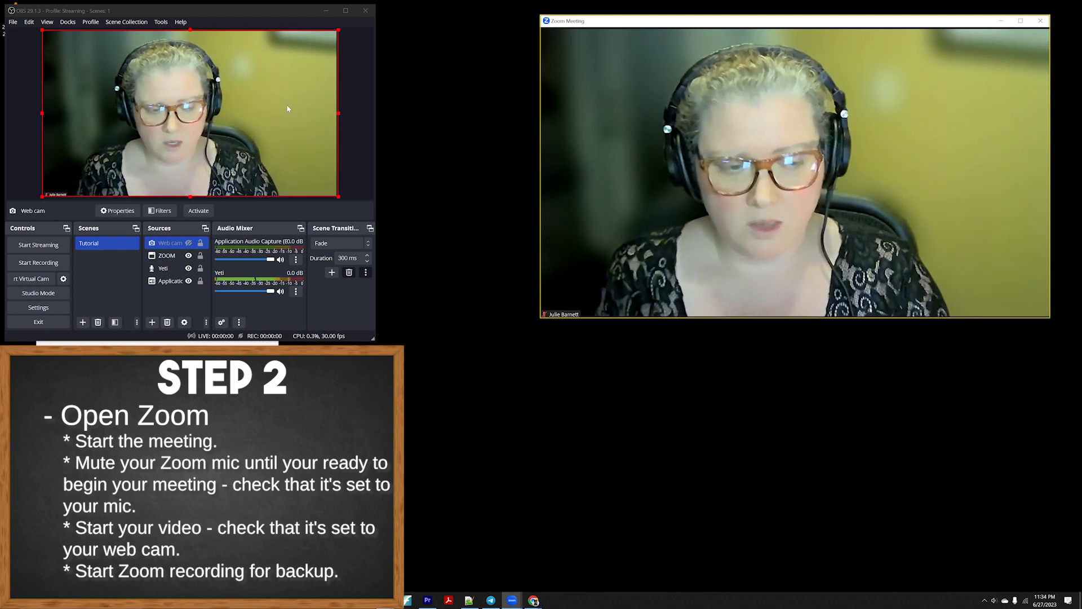
pyautogui.click(338, 197)
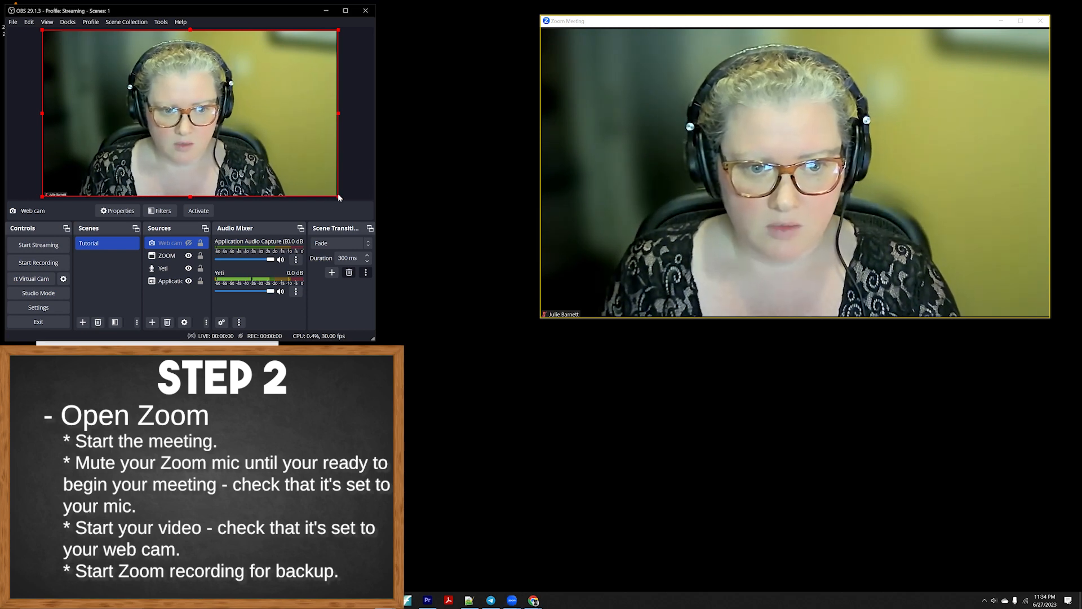
pyautogui.moveTo(339, 197)
pyautogui.mouseDown()
pyautogui.moveTo(250, 183)
pyautogui.moveTo(245, 129)
pyautogui.moveTo(182, 108)
pyautogui.moveTo(271, 188)
pyautogui.moveTo(338, 198)
pyautogui.mouseUp()
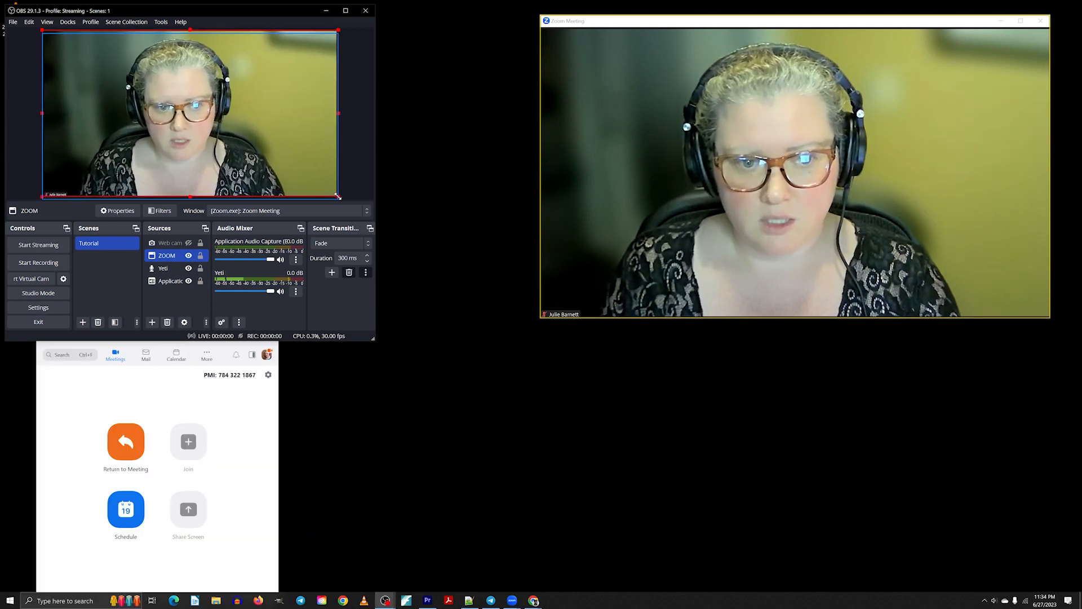
# Center the Web cam source on the screen in the preview using Transform.
pyautogui.rightClick(313, 176)
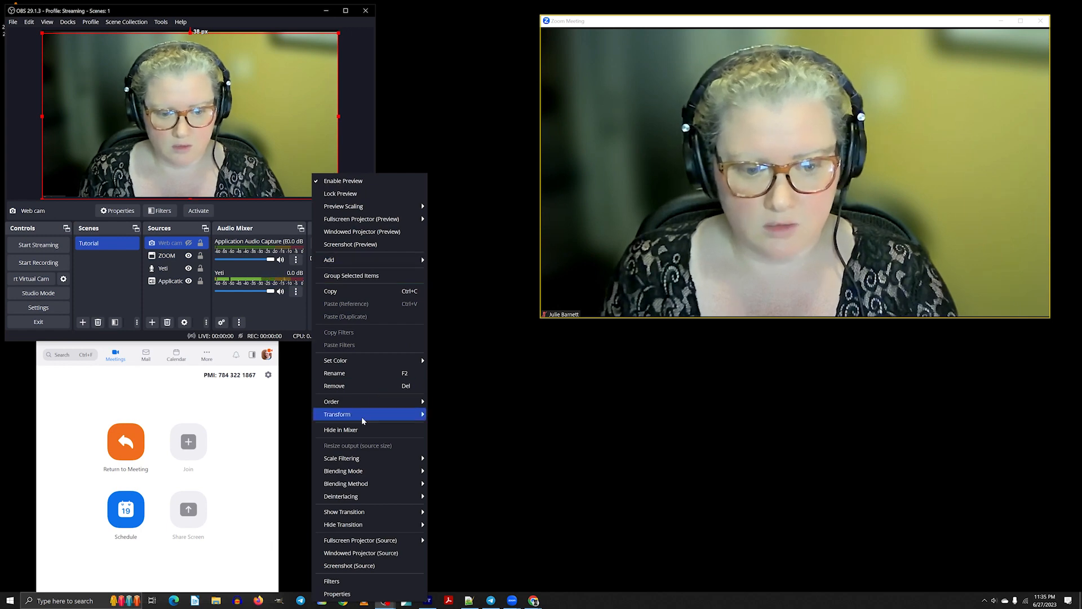
pyautogui.moveTo(420, 417)
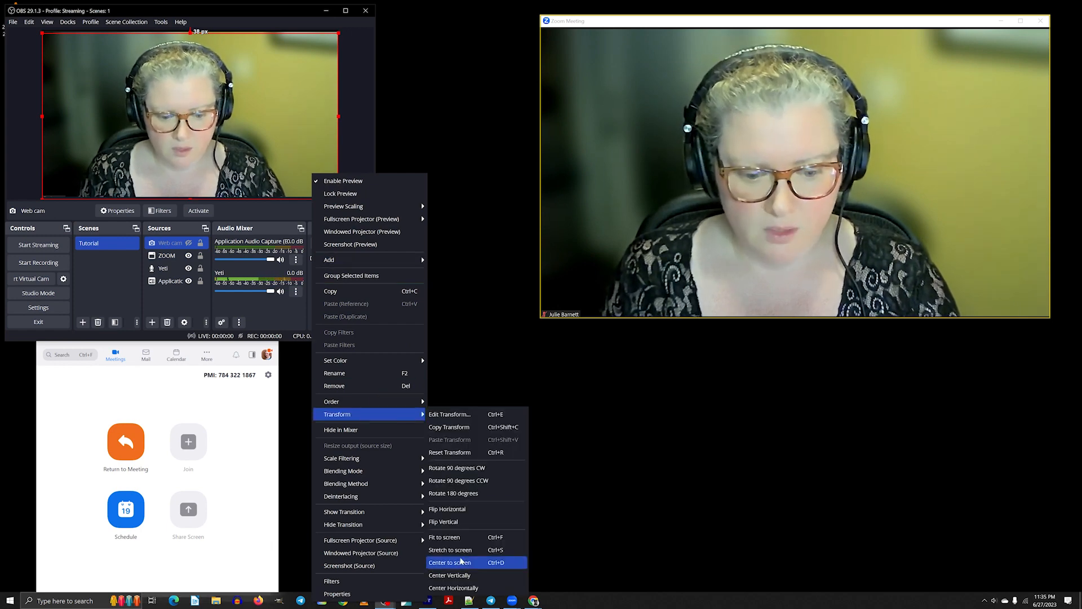
pyautogui.click(460, 543)
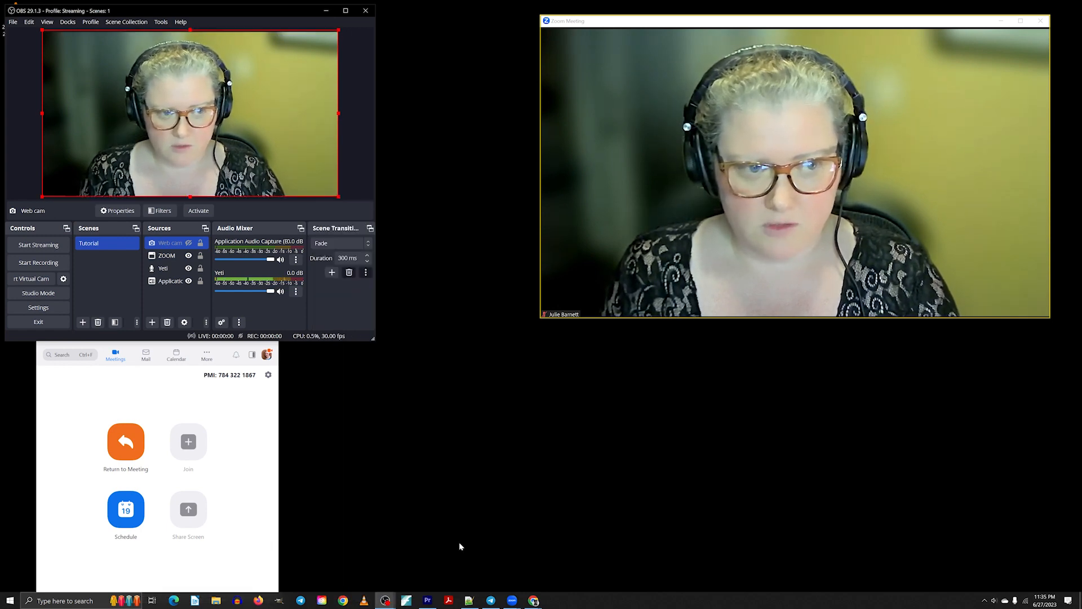
pyautogui.rightClick(222, 123)
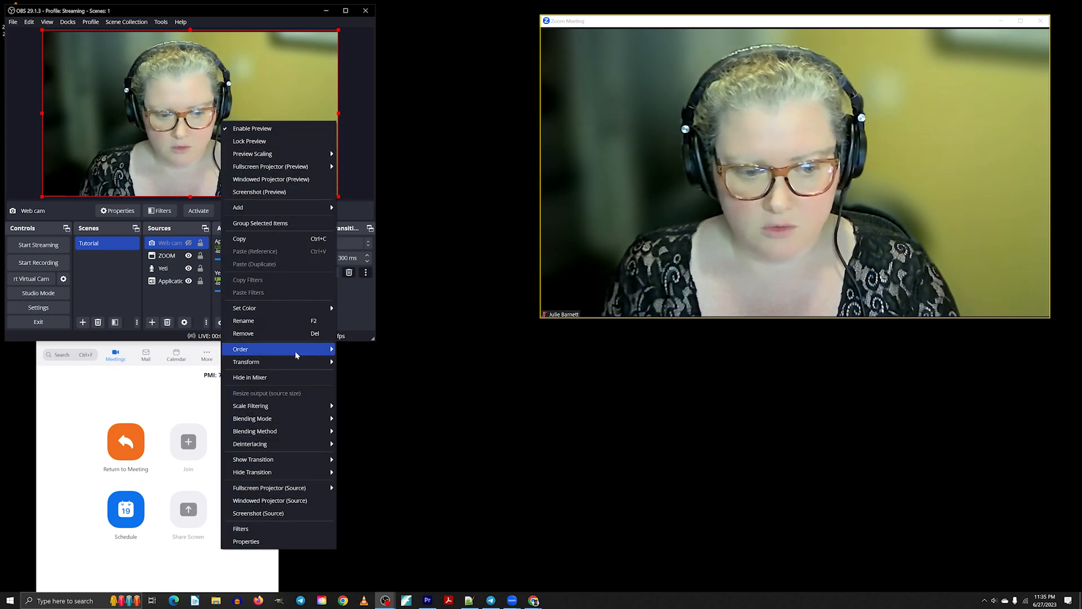
pyautogui.moveTo(303, 361)
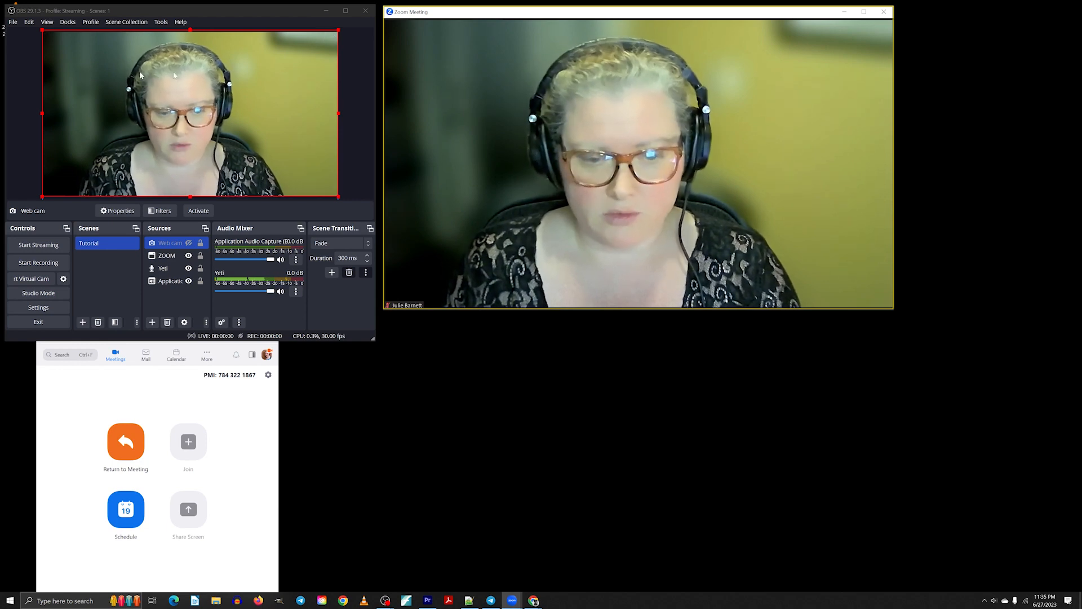
# Minimize the Zoom meeting video to its floating thumbnail and restore it again.
pyautogui.moveTo(594, 275)
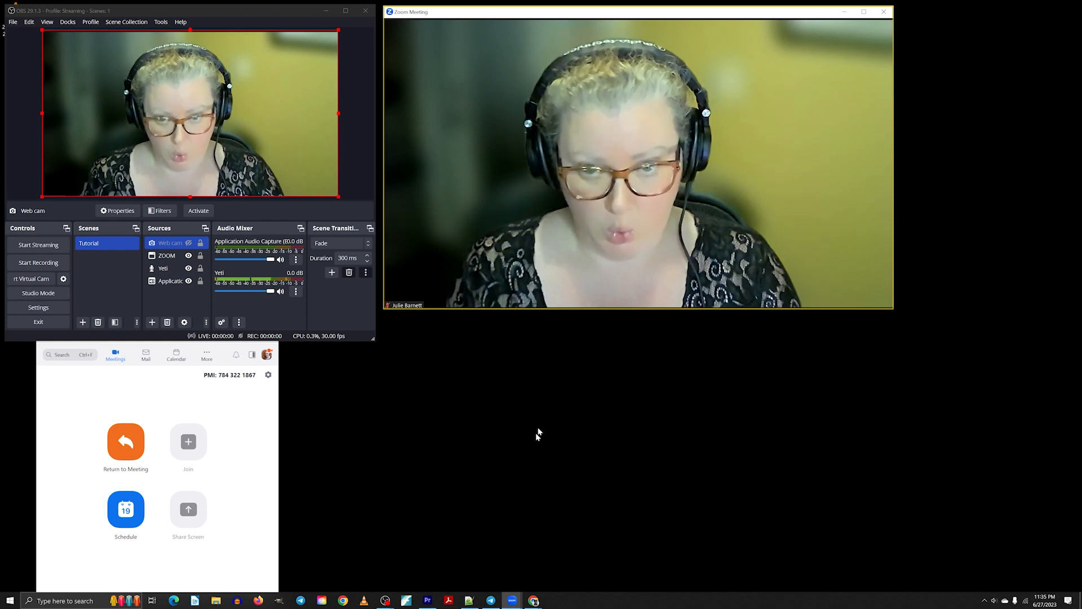
pyautogui.moveTo(736, 20)
pyautogui.click(846, 12)
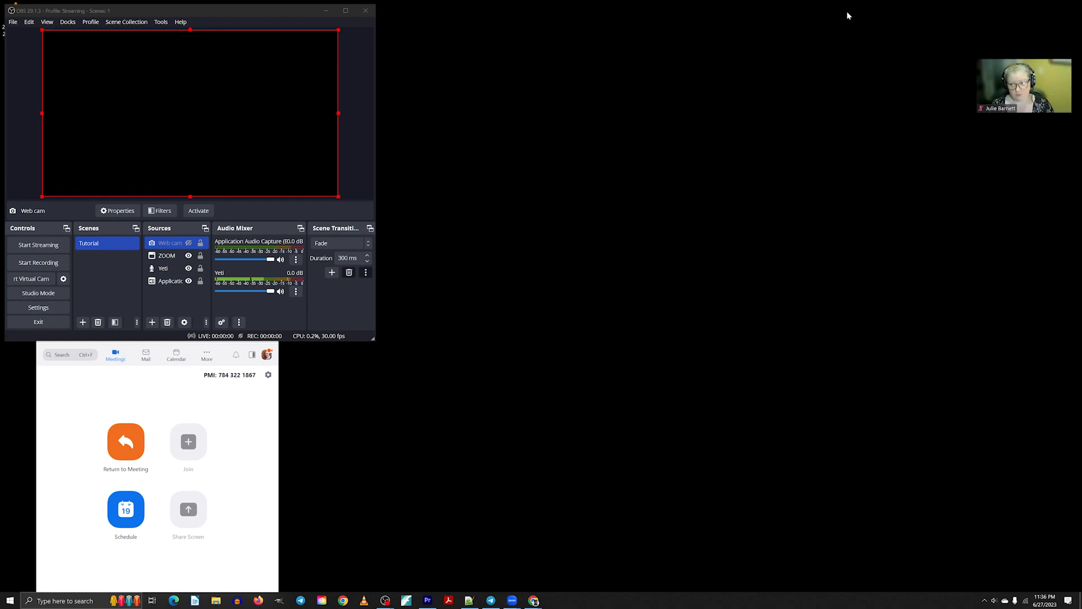
pyautogui.moveTo(1015, 74)
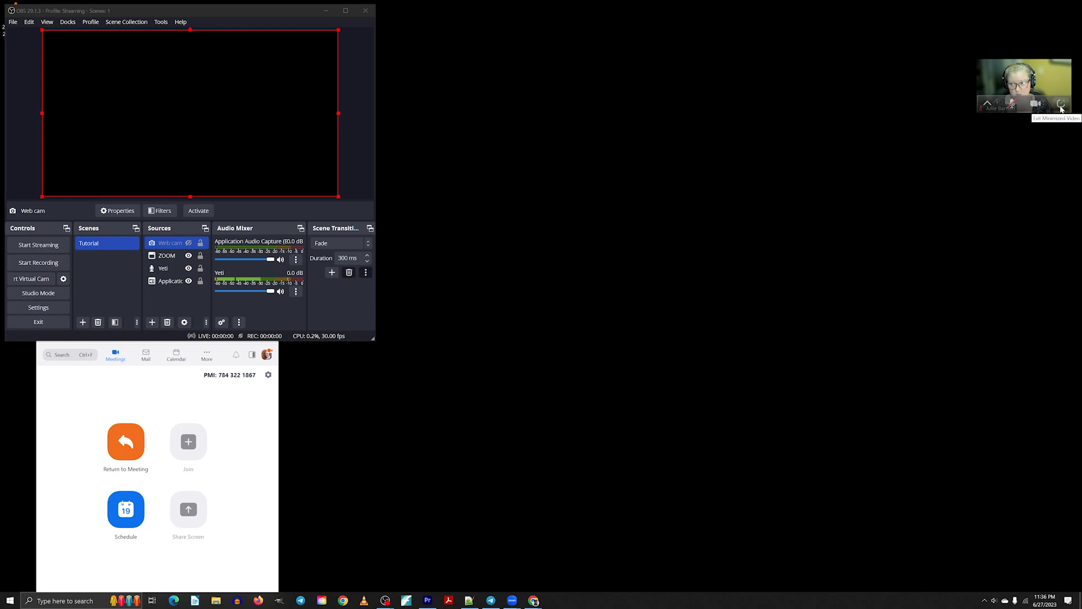
pyautogui.click(1061, 103)
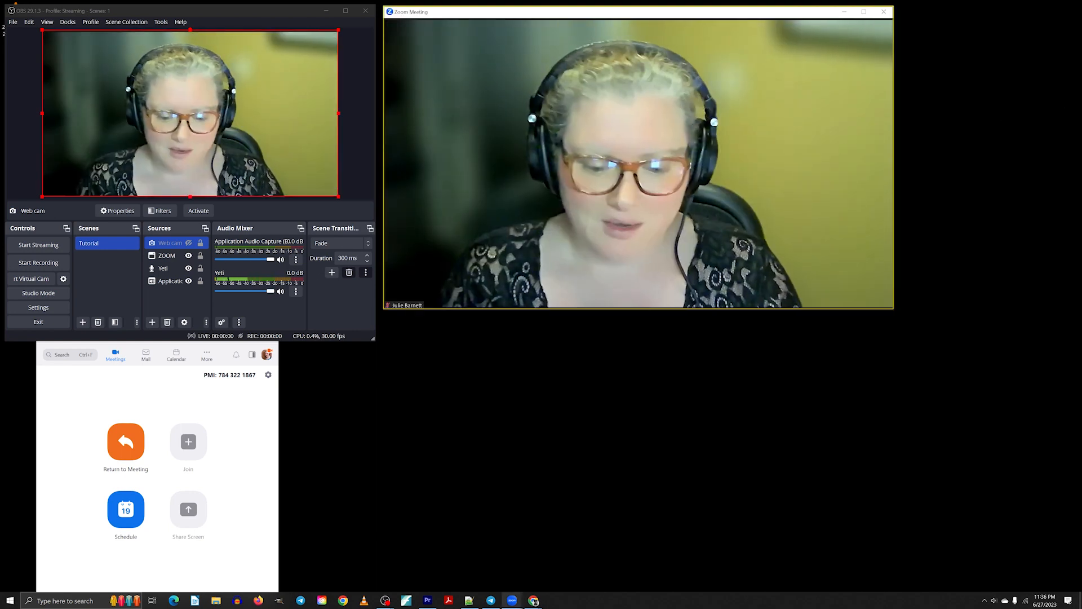
# Switch to Facebook in the browser and open the SFVMC Members Only group.
pyautogui.moveTo(534, 601)
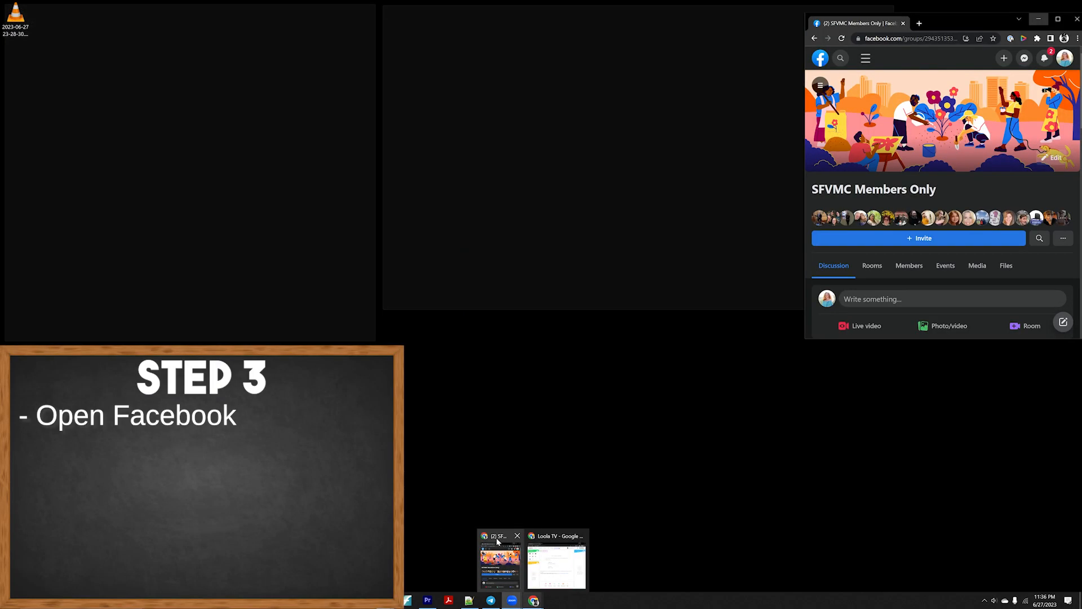
pyautogui.click(497, 541)
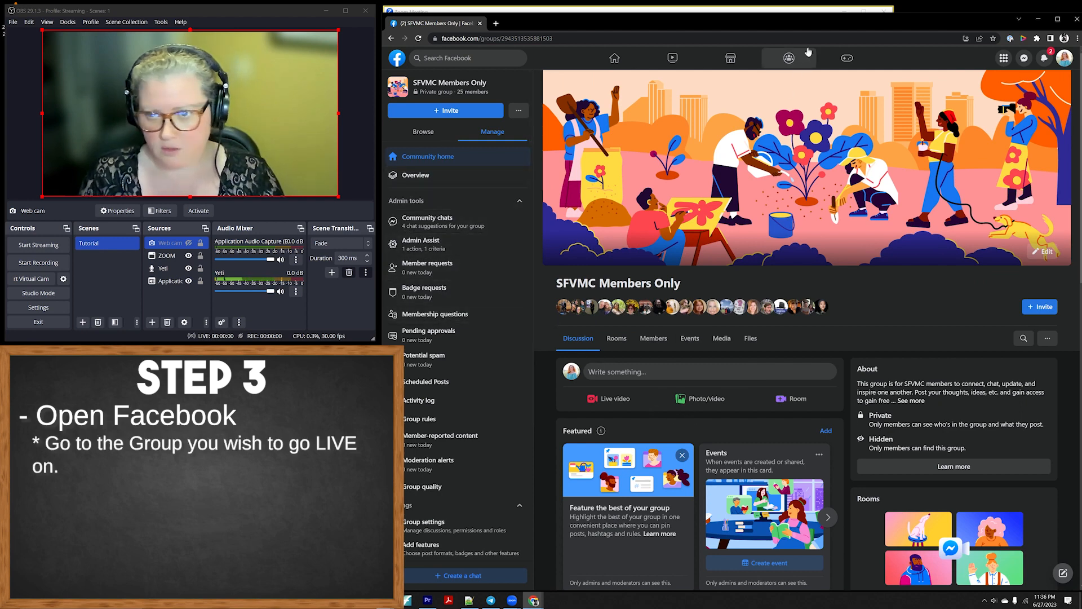
pyautogui.click(790, 67)
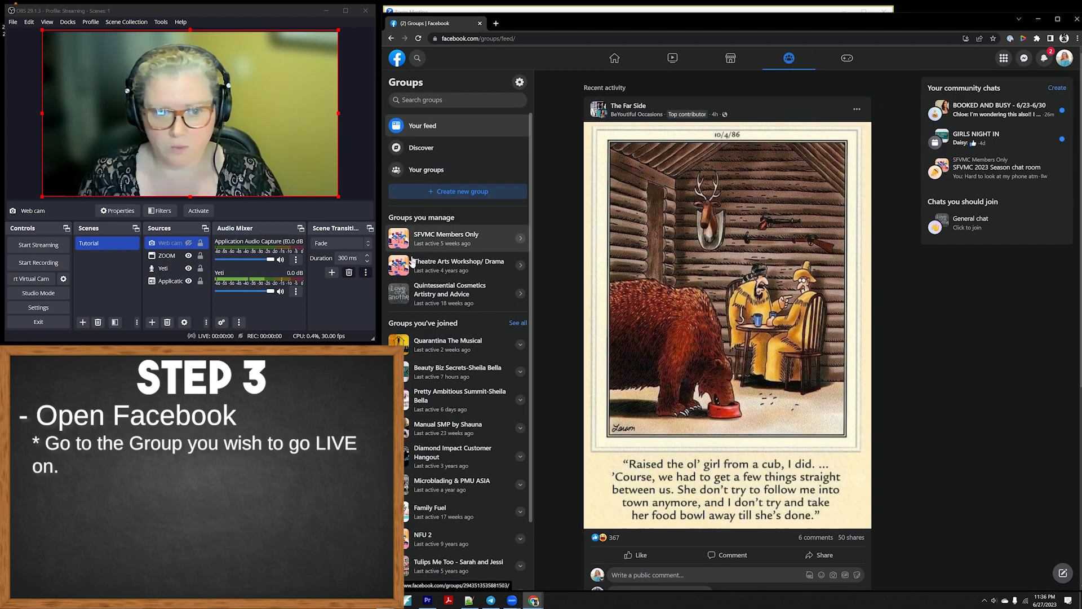
pyautogui.click(468, 239)
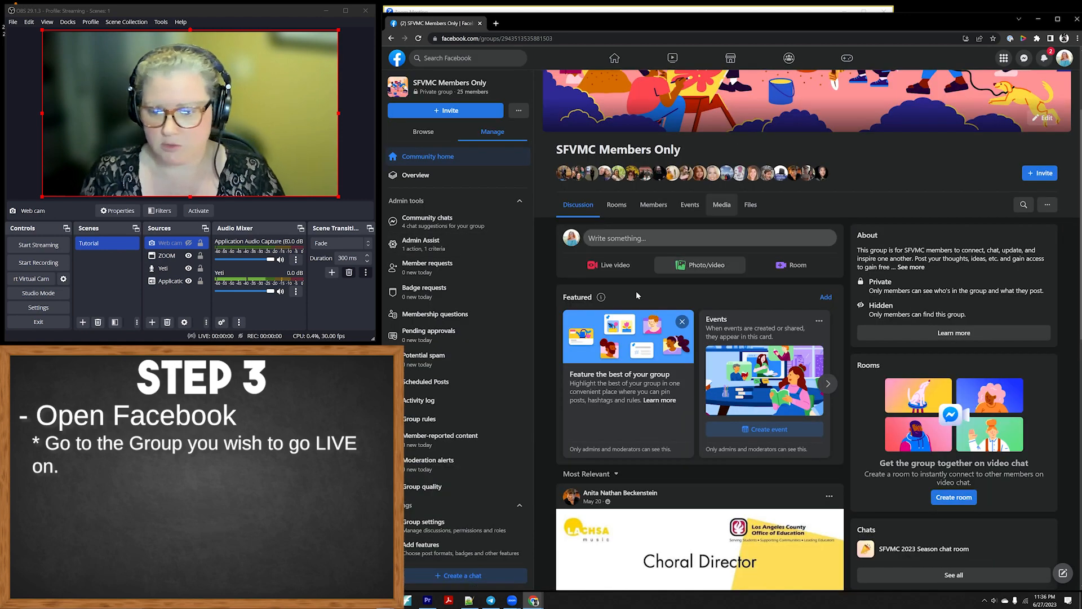
# Start a new post in the group, add a Live video to it, and choose Go live.
pyautogui.click(619, 246)
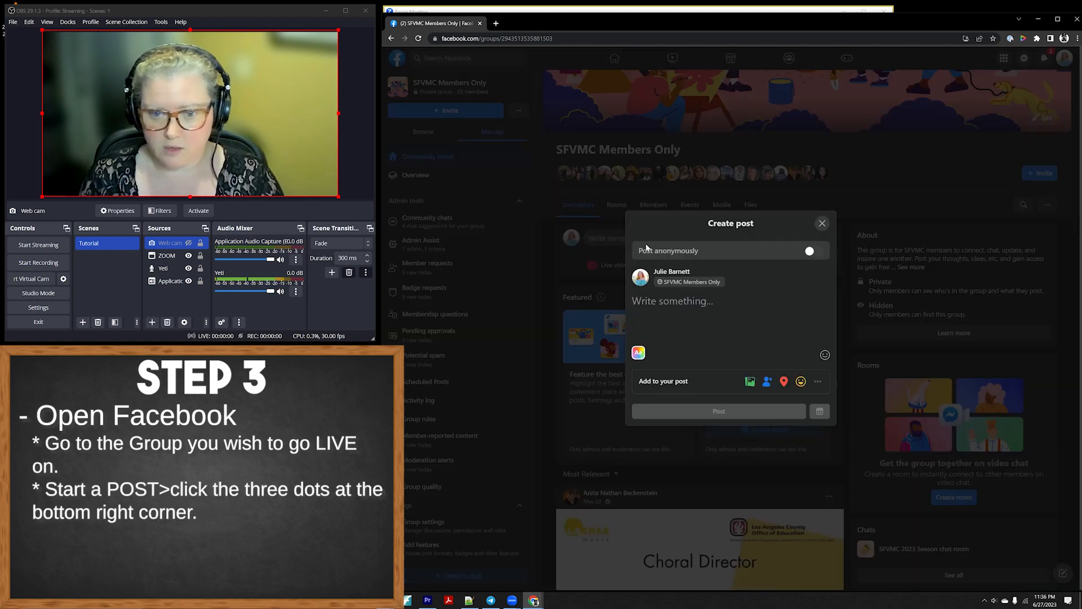
pyautogui.click(817, 382)
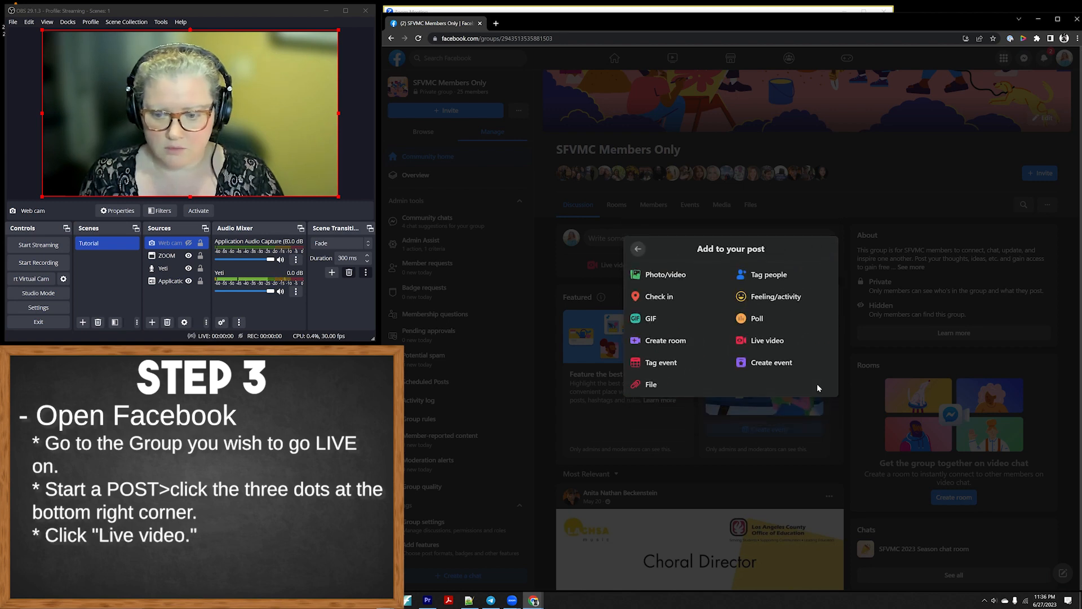
pyautogui.click(770, 341)
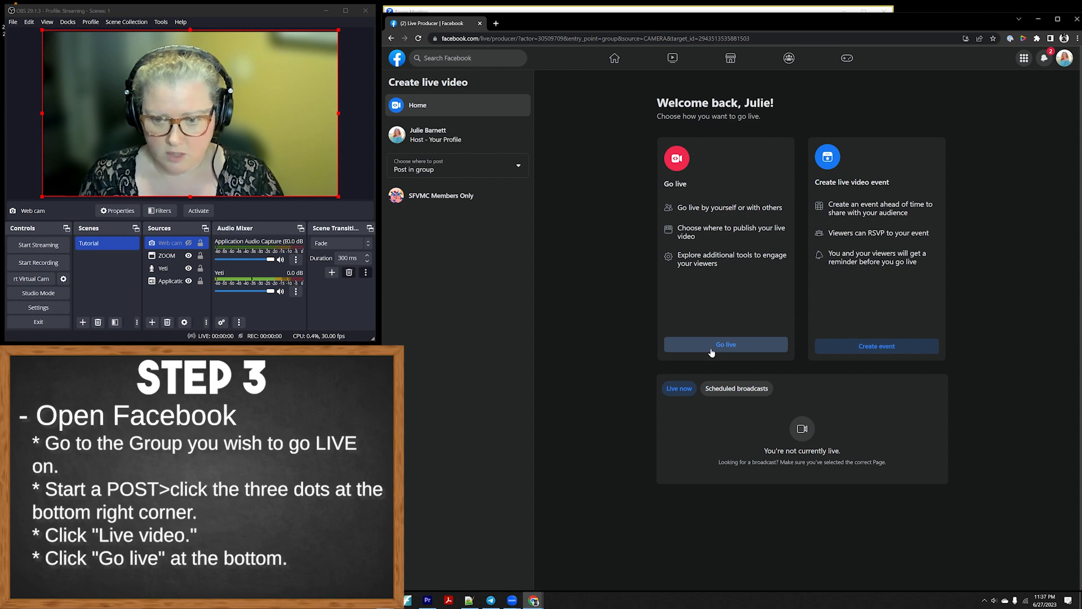
pyautogui.click(712, 350)
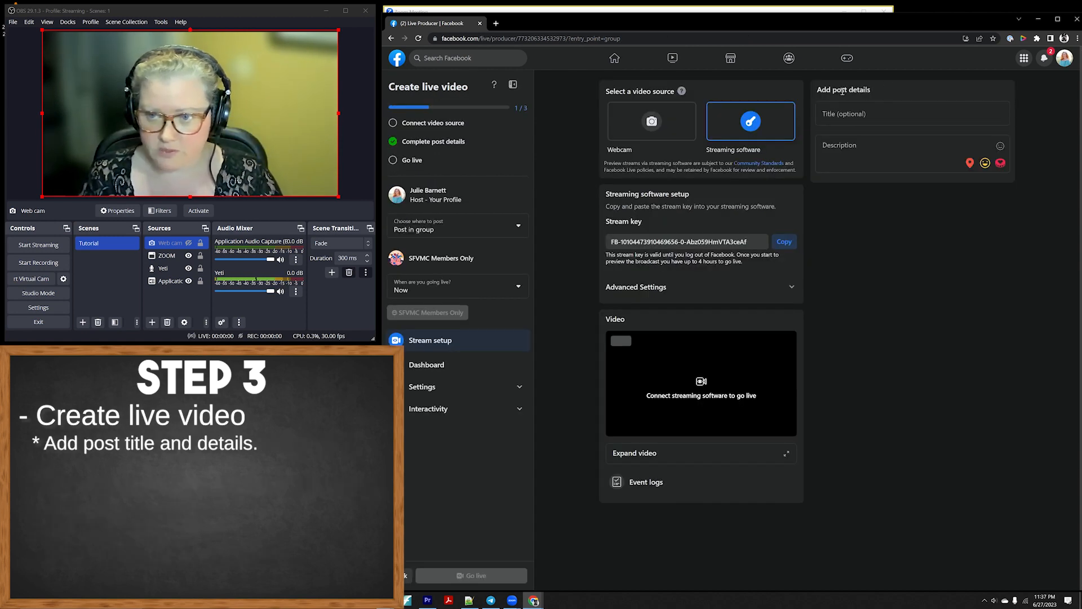
# Enter the live post title "Testing" and the description "LA LA LA".
pyautogui.click(850, 112)
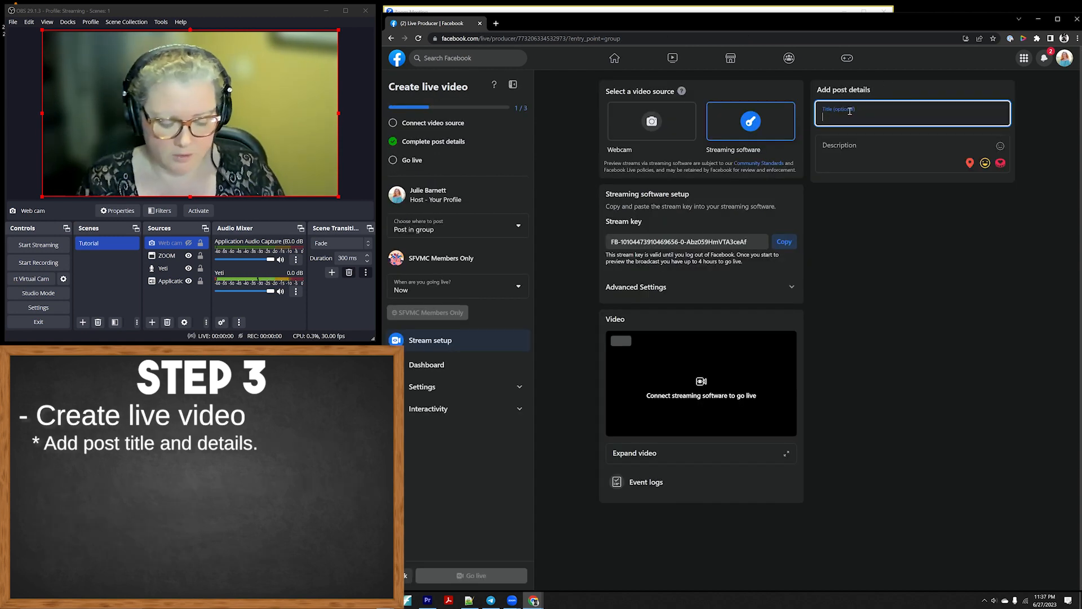
pyautogui.write('Testing')
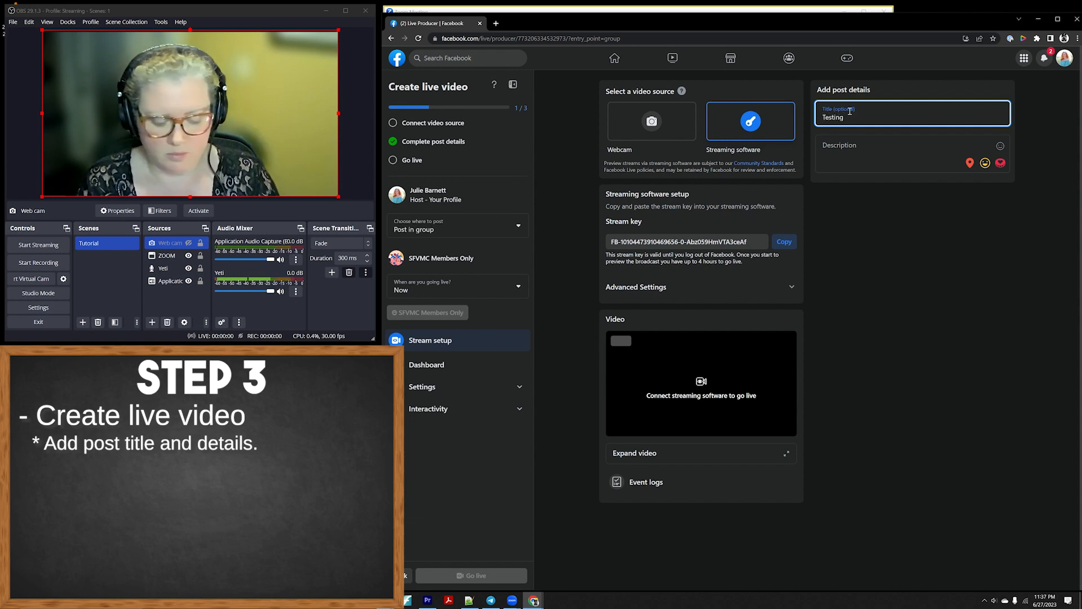
pyautogui.click(859, 147)
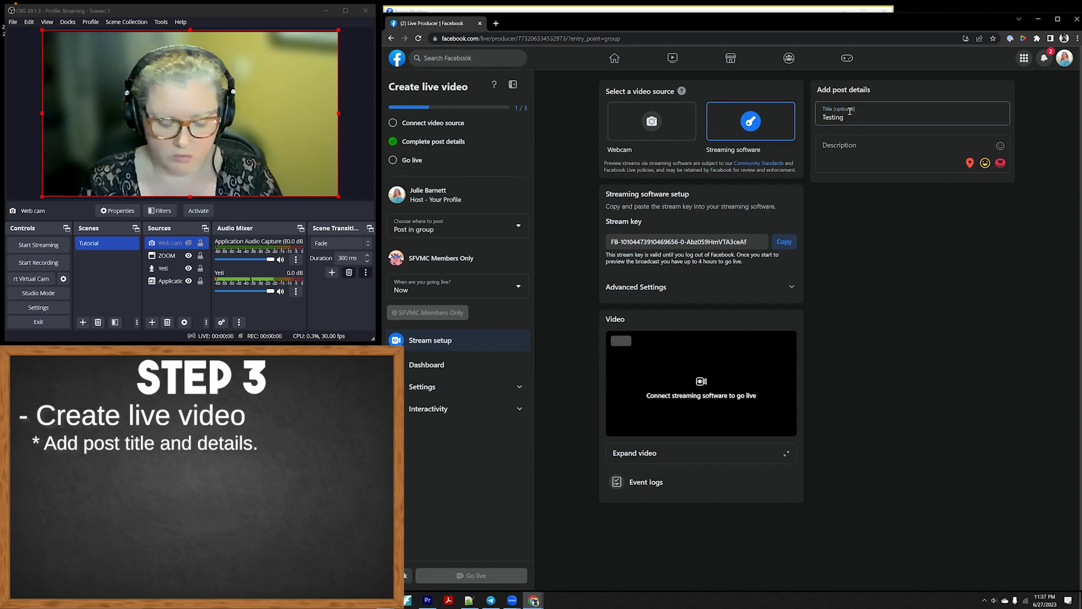
pyautogui.write('LA LA LA')
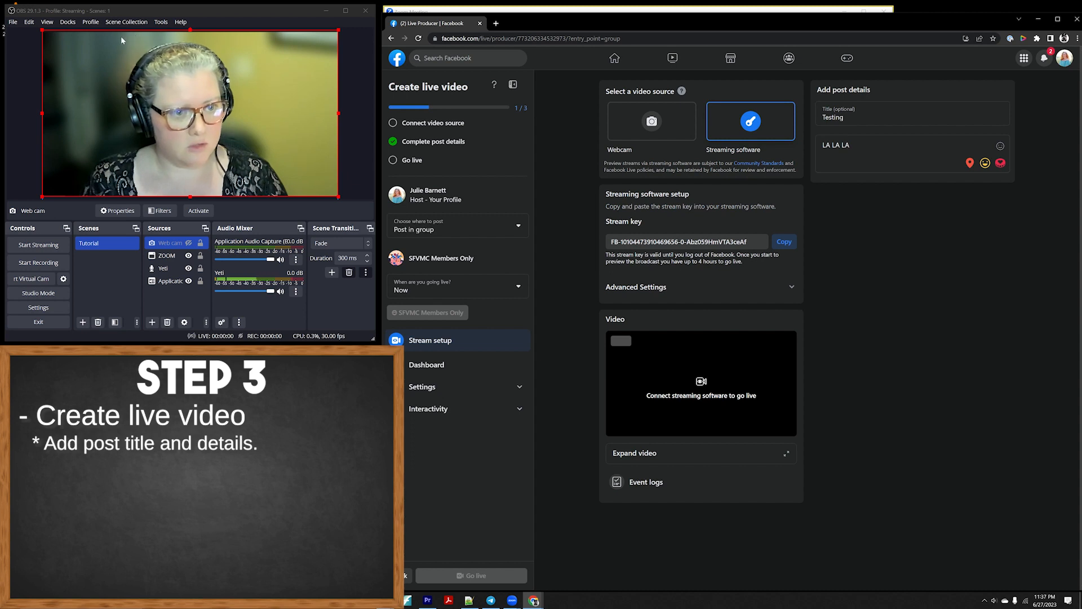
# Start recording and start streaming in OBS, confirming the stream start.
pyautogui.click(46, 264)
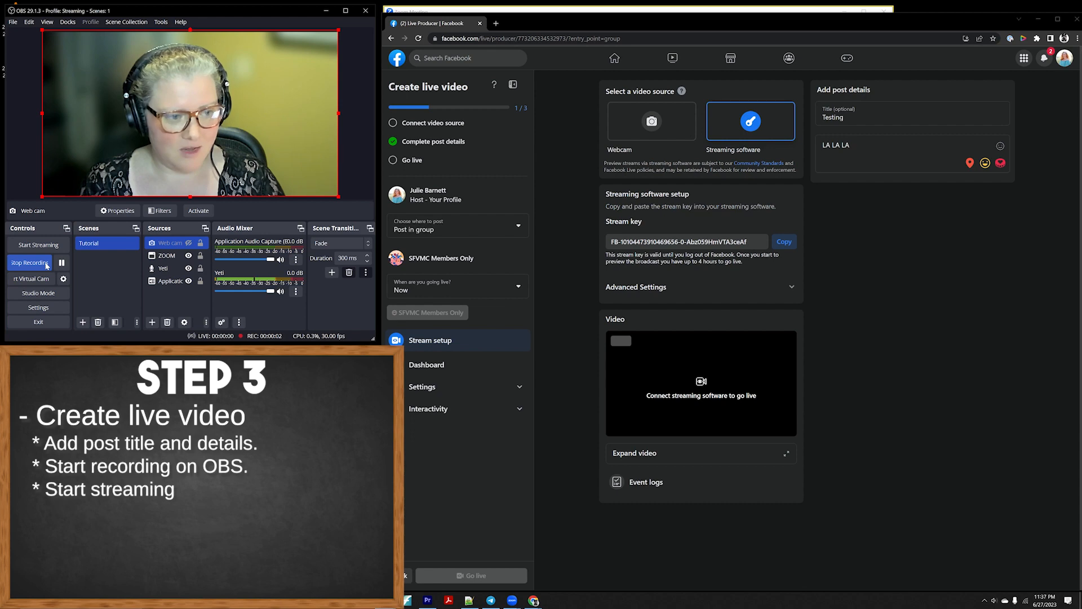
pyautogui.click(51, 246)
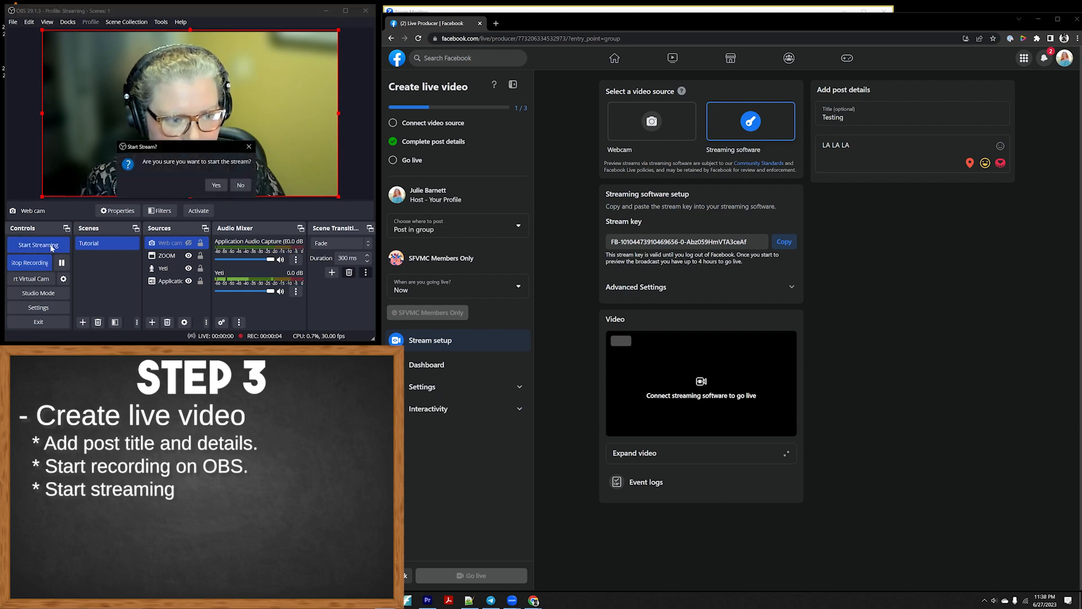
pyautogui.click(216, 185)
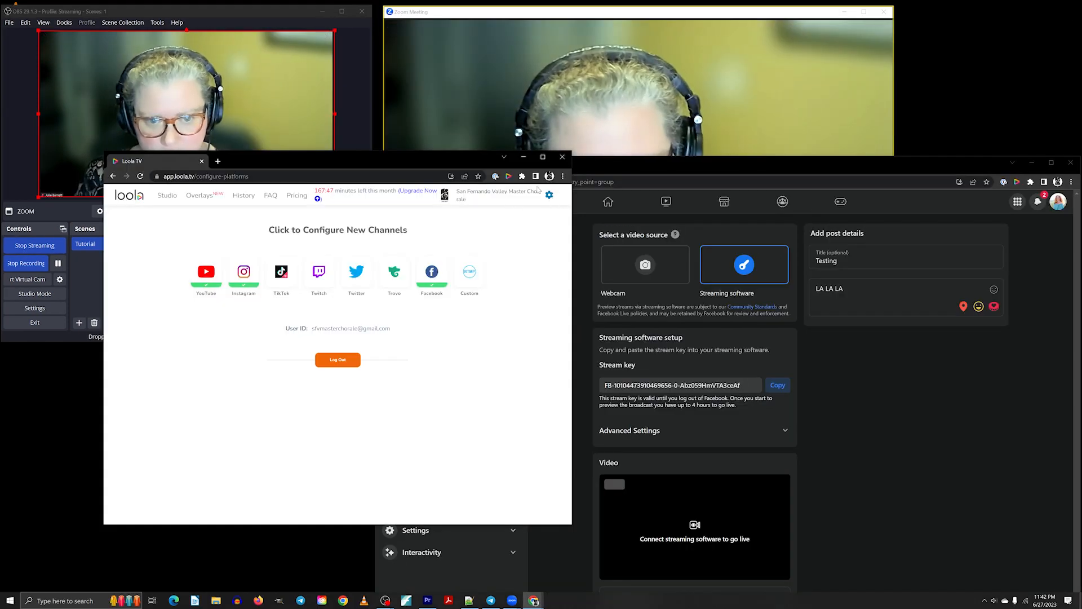
# Copy the Facebook stream key, paste it into Loola.tv's Facebook channel stream key field, and connect.
pyautogui.click(426, 277)
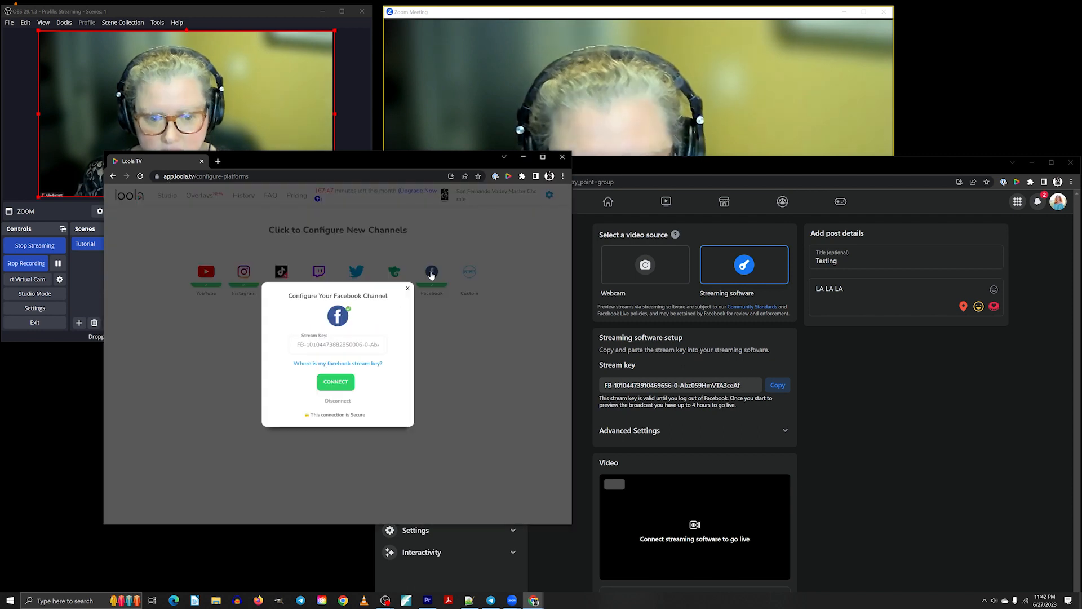
pyautogui.click(778, 385)
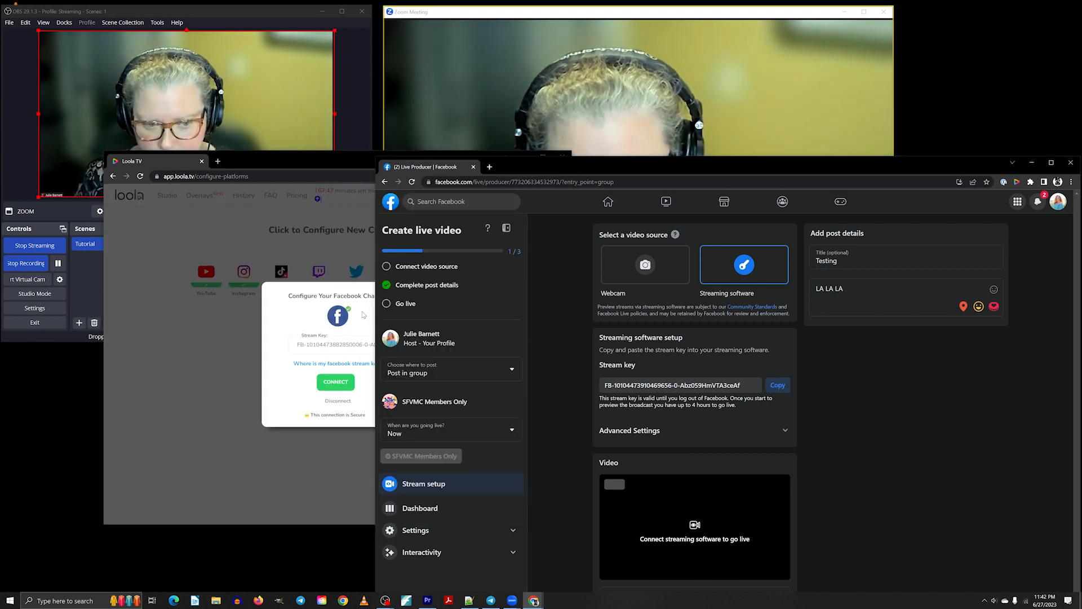
pyautogui.click(282, 320)
pyautogui.tripleClick(321, 350)
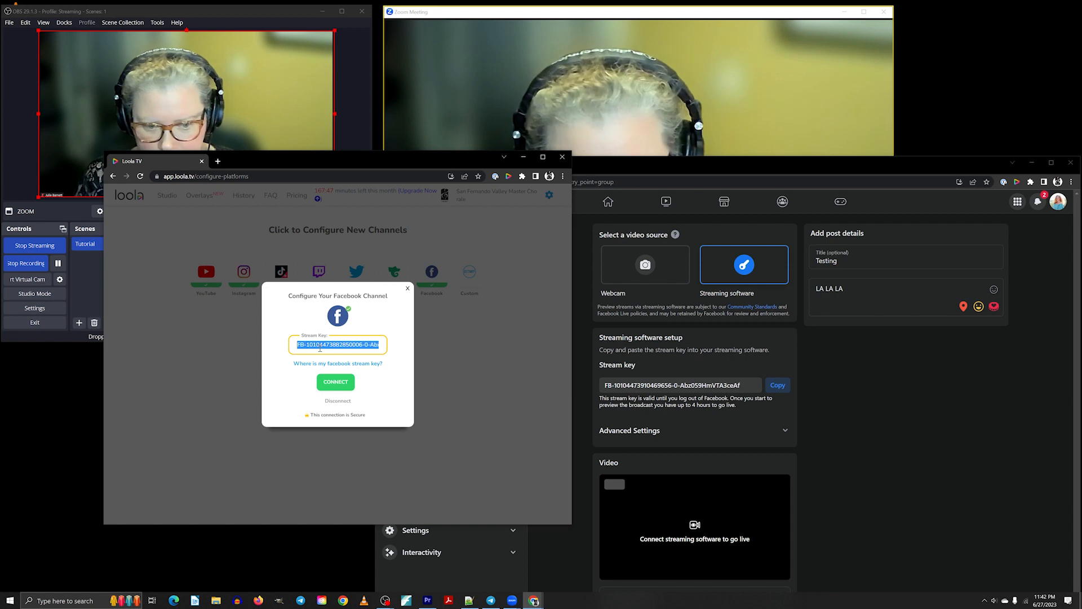
pyautogui.press('BackSpace')
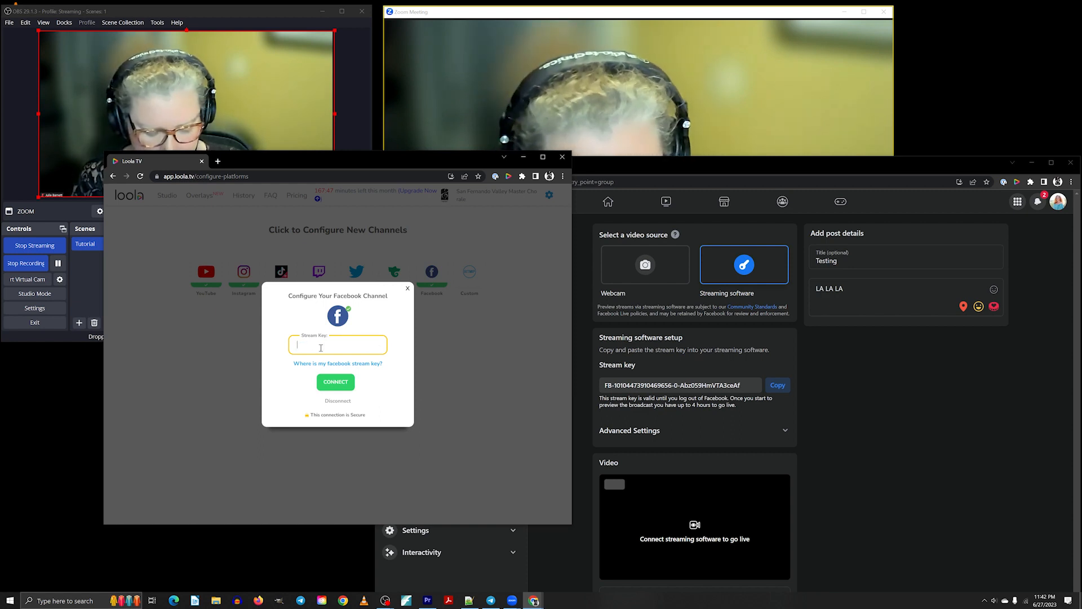
pyautogui.hotkey('ctrl', 'v')
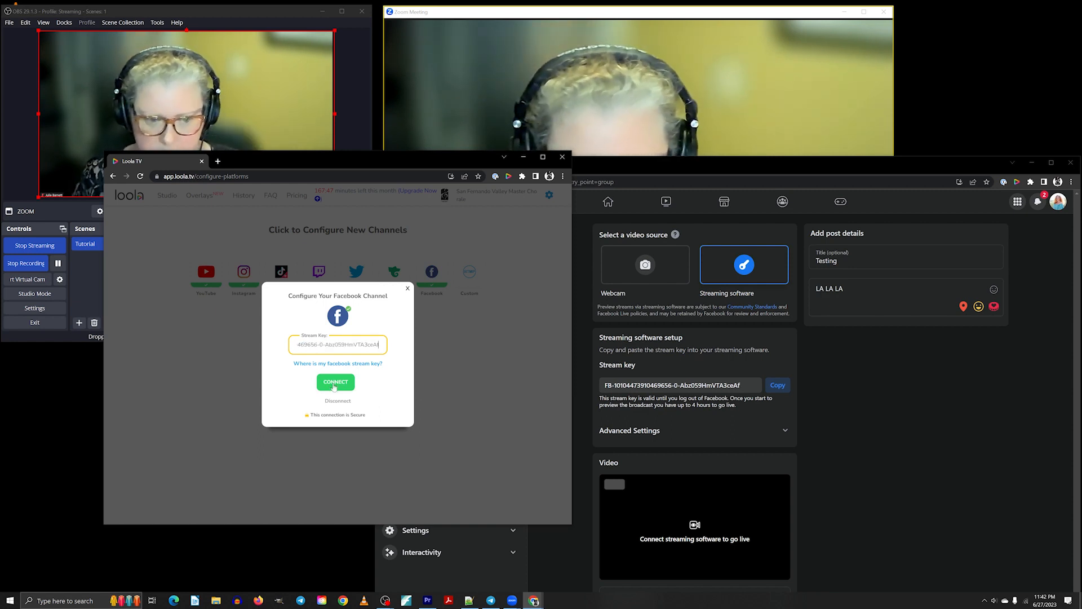
pyautogui.click(334, 384)
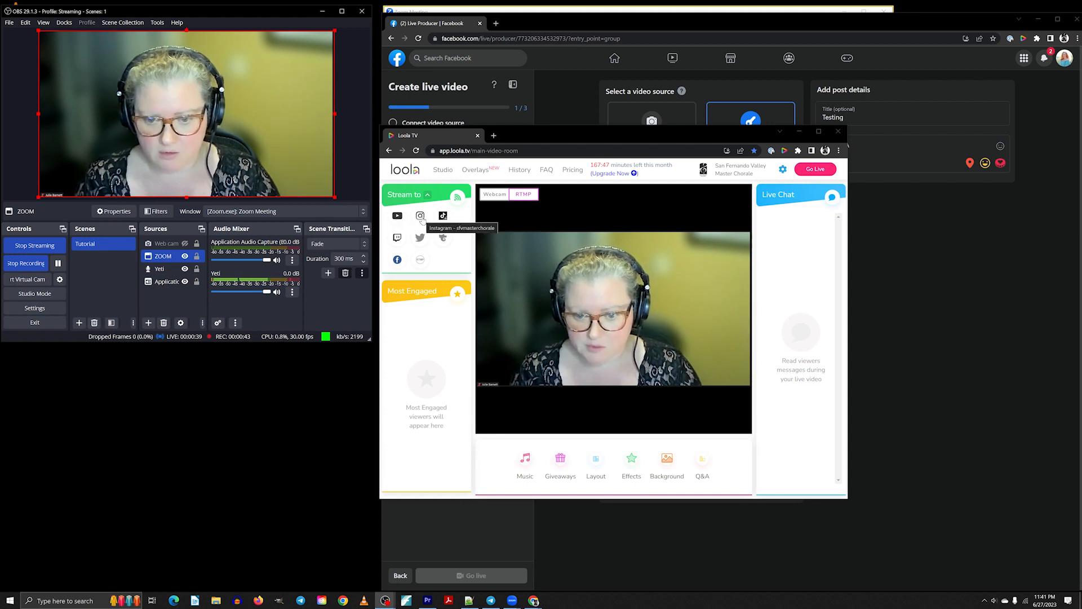
# Go live on Loola.tv and bring the Facebook Live Producer window to the front.
pyautogui.click(813, 175)
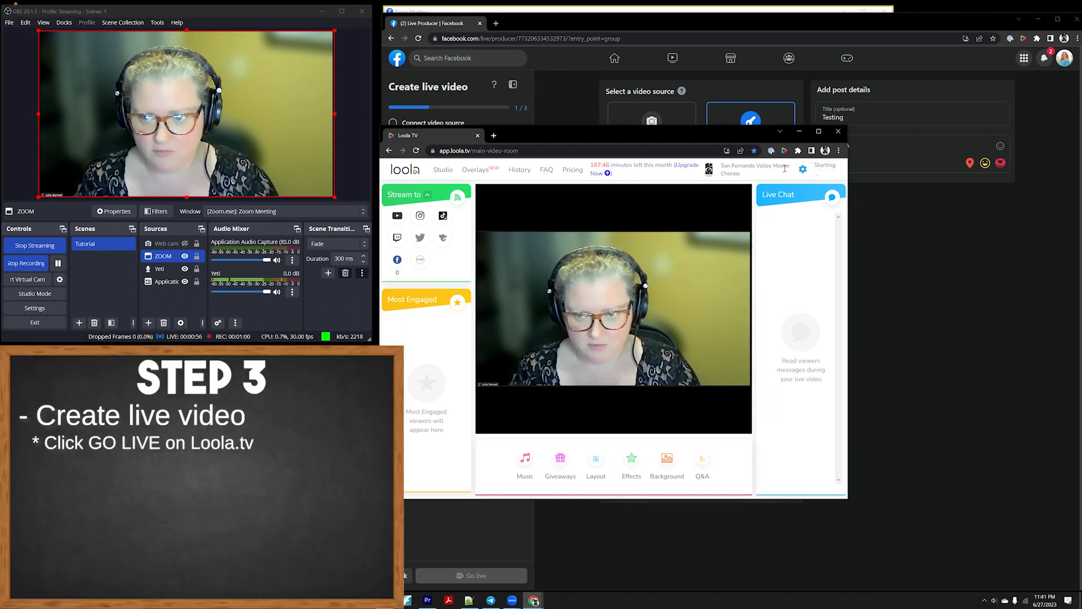
pyautogui.click(622, 25)
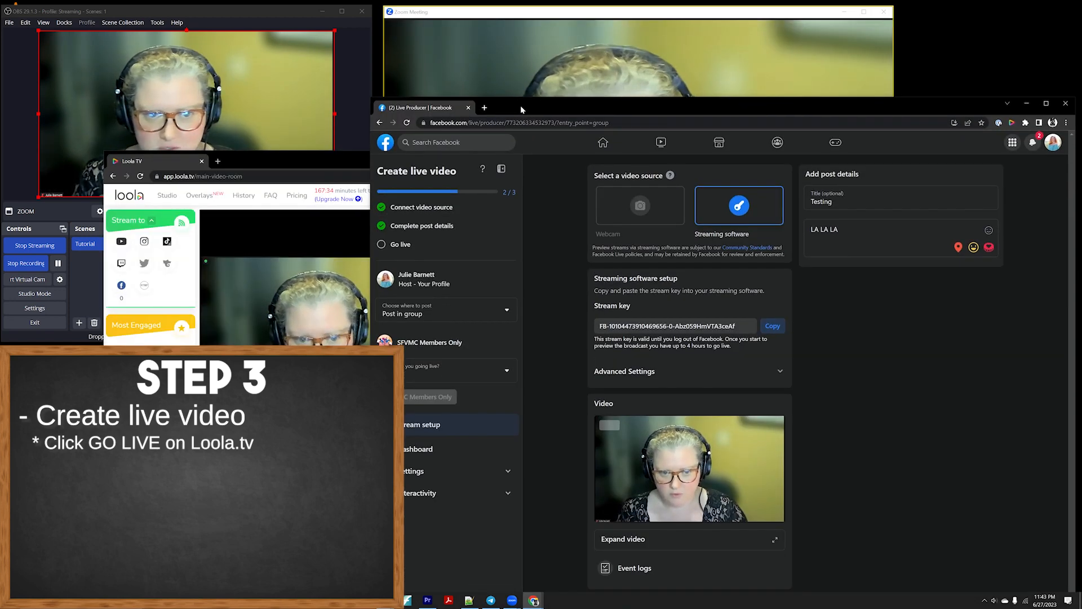
# Move the Facebook window aside and end the live broadcast on Loola.tv.
pyautogui.moveTo(522, 112); pyautogui.dragTo(494, 17)
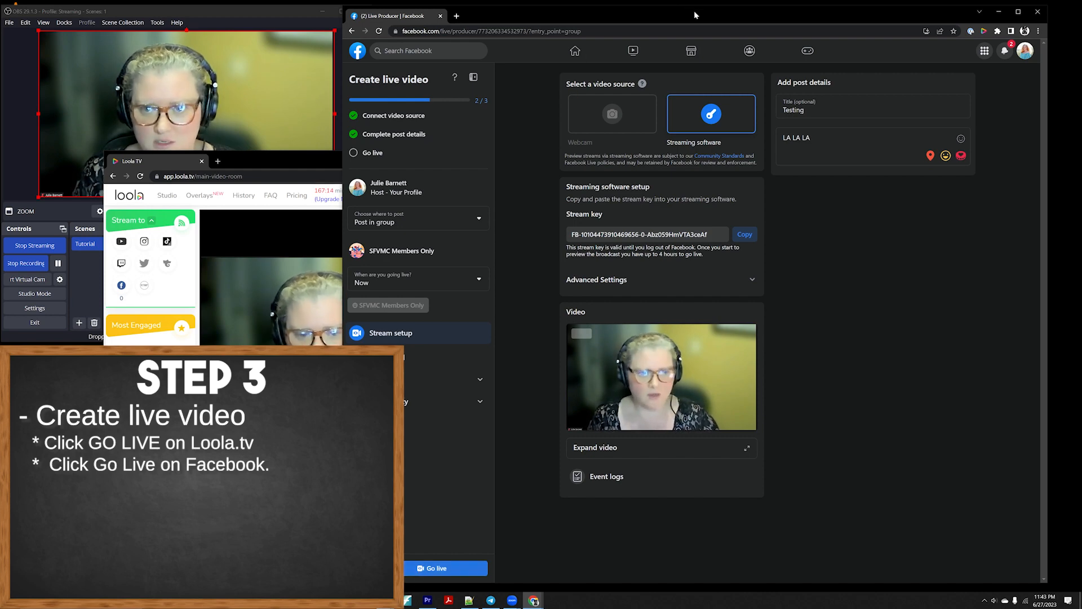
pyautogui.moveTo(695, 15); pyautogui.dragTo(697, 32)
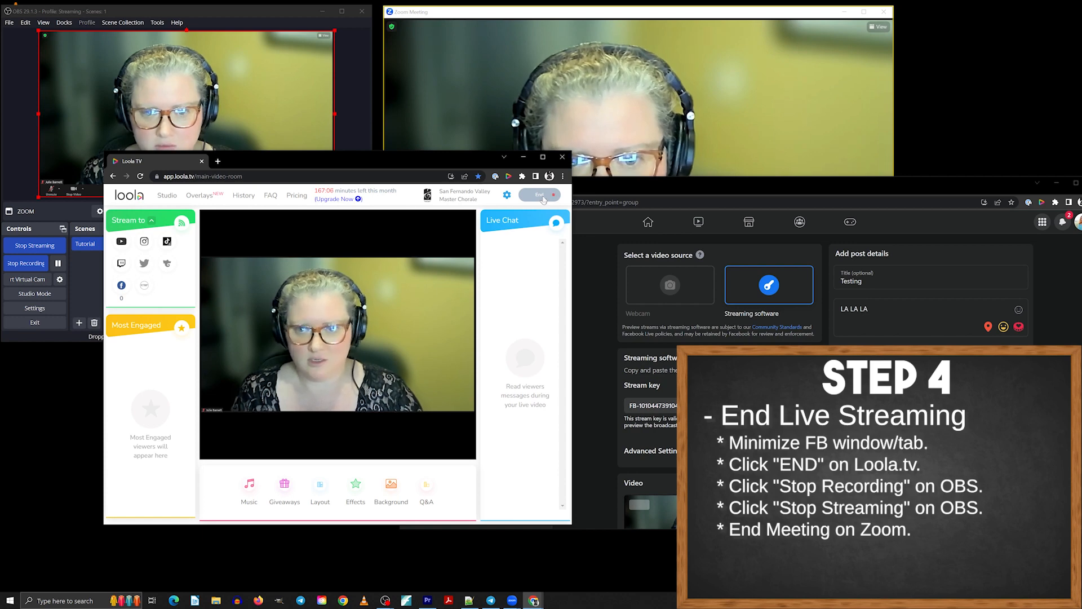
pyautogui.click(542, 197)
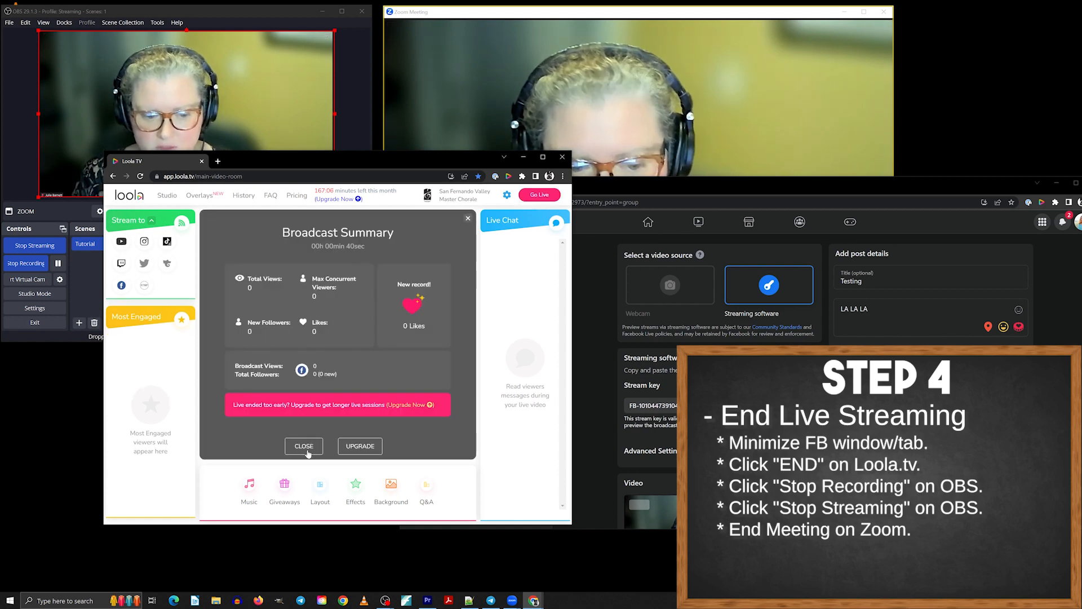
# Close the Loola.tv broadcast summary and minimize the Loola.tv browser window.
pyautogui.click(303, 446)
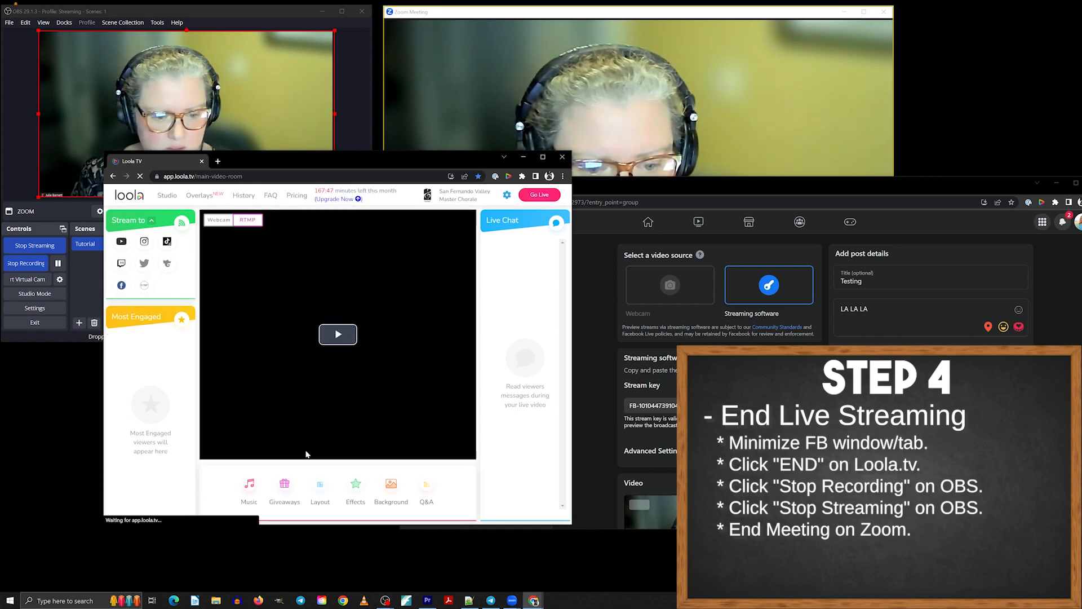
pyautogui.click(563, 157)
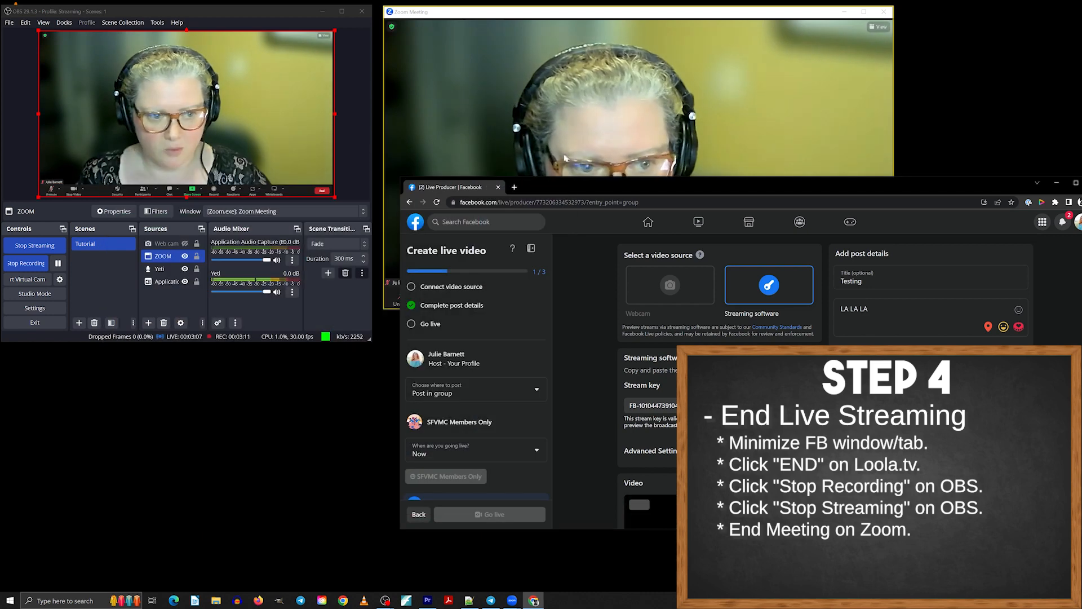
# Stop recording and stop streaming in OBS, confirming that the stream should stop.
pyautogui.click(35, 267)
pyautogui.click(210, 185)
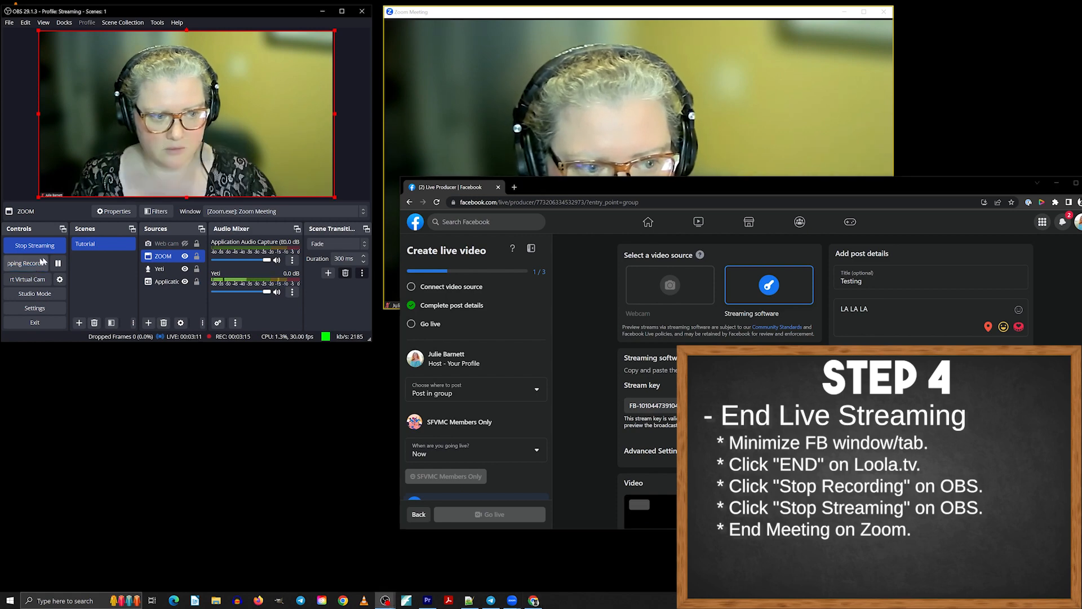
pyautogui.click(35, 245)
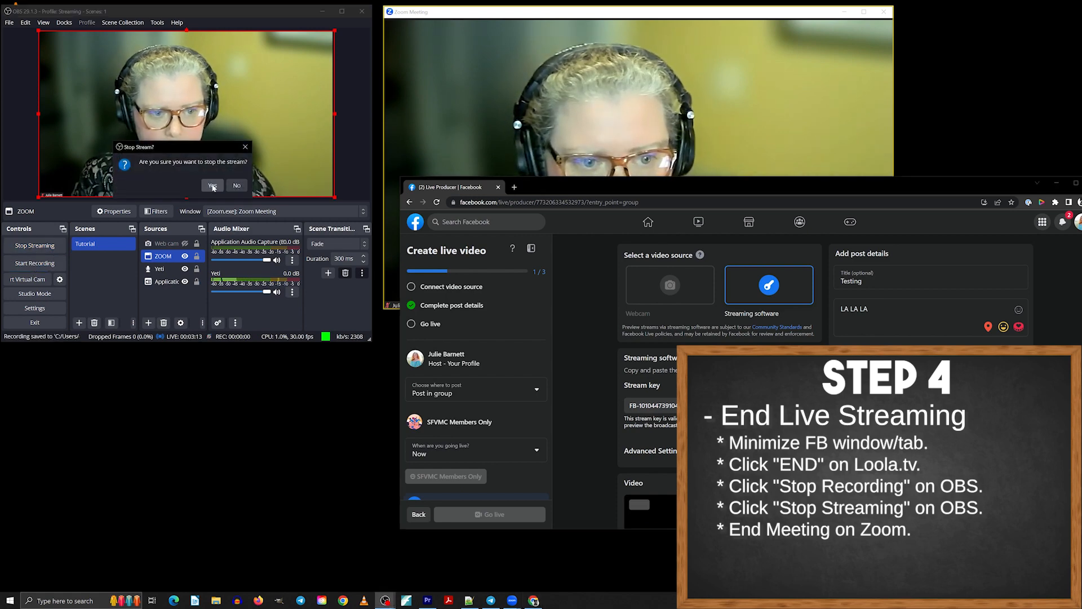
pyautogui.click(213, 185)
# Bring the Zoom meeting window forward and end the meeting.
pyautogui.click(530, 14)
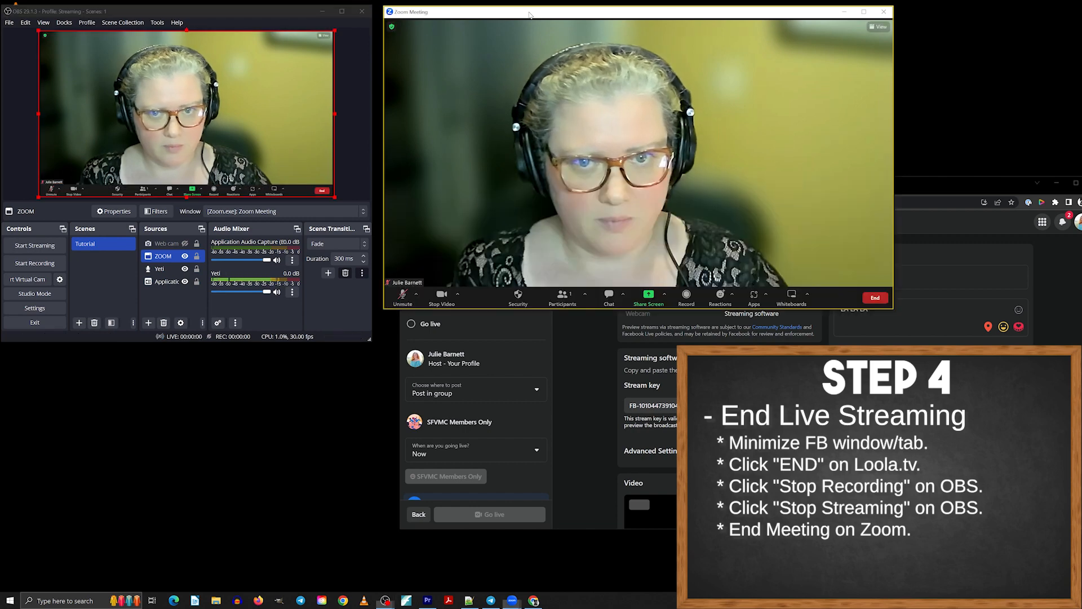
pyautogui.click(874, 299)
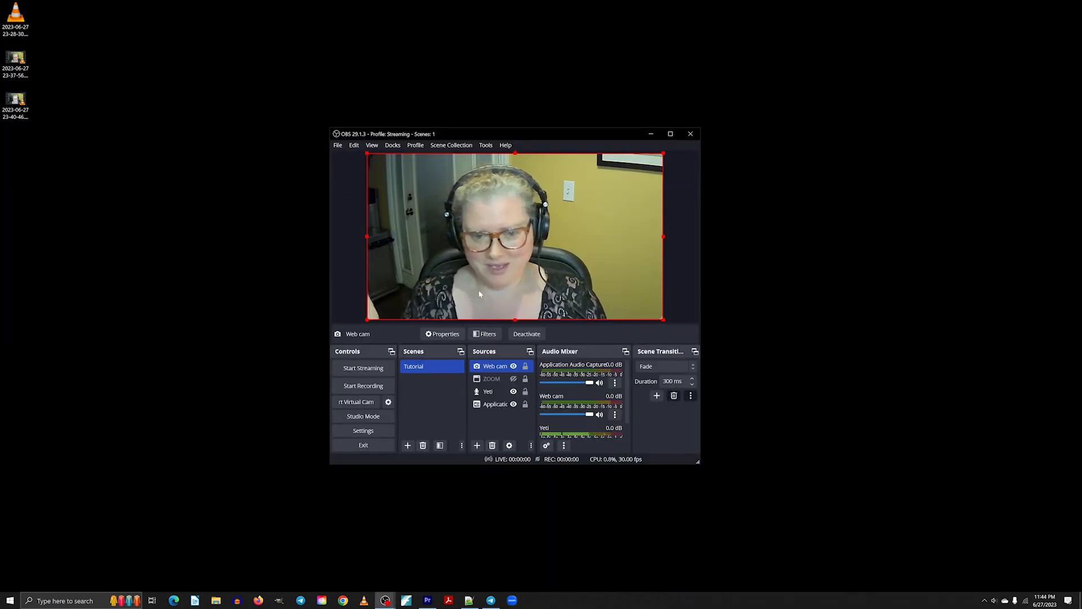